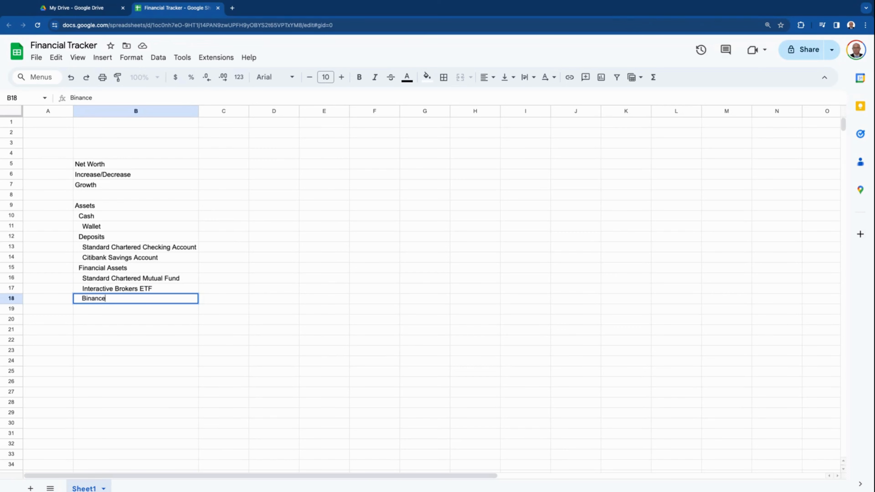
Complete the "Binance Crypto Account" label in B18, then list a Vehicles category with an indented Car item below it.
text(o Account)
key(Return)
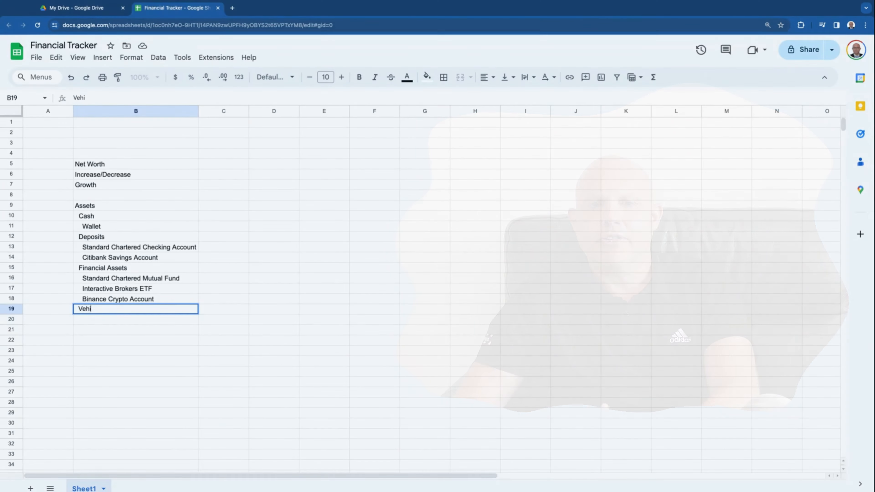
text(ehicle)
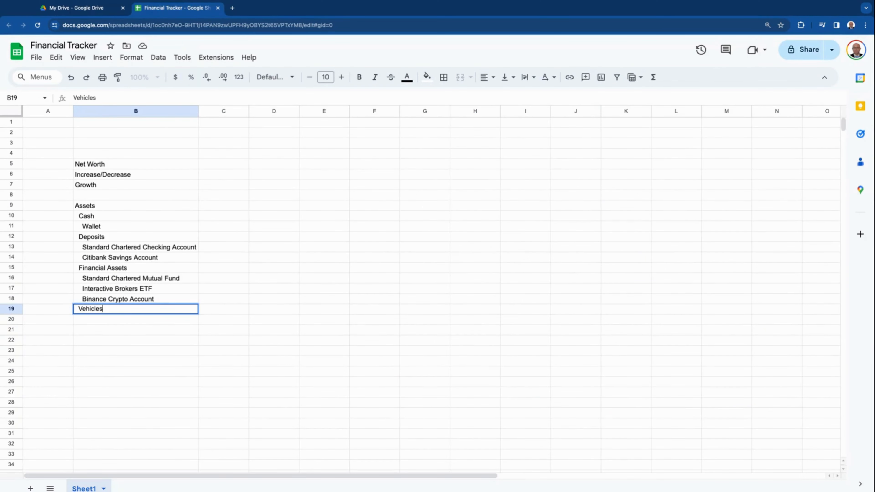
text(s)
key(Return)
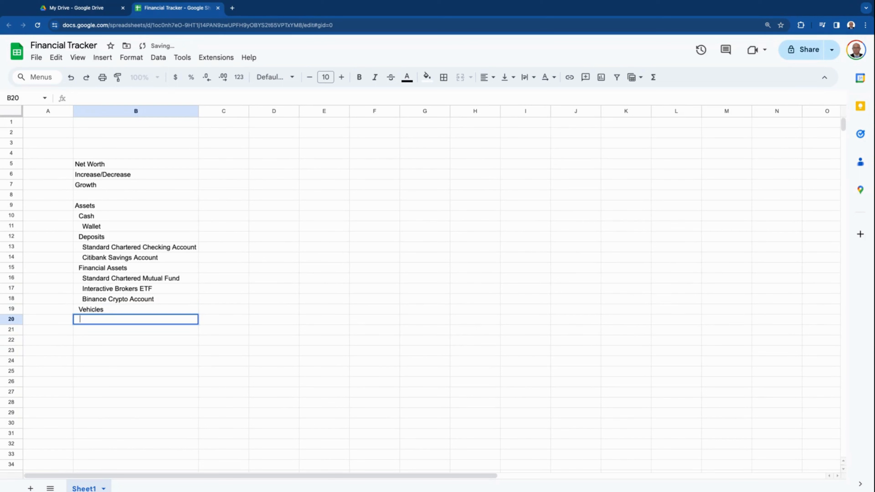
text(Car)
key(Return)
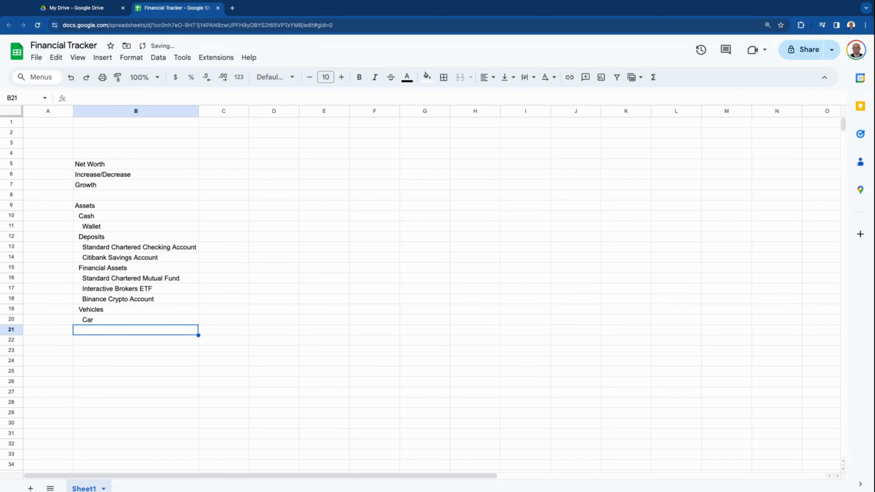
Add a Real Estate category in B21 with an indented Home item in B22.
text(Real Est)
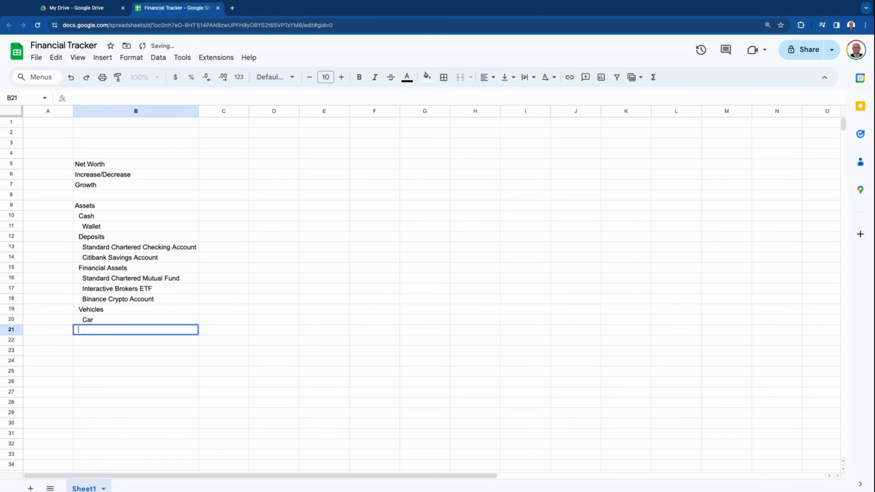
text(at)
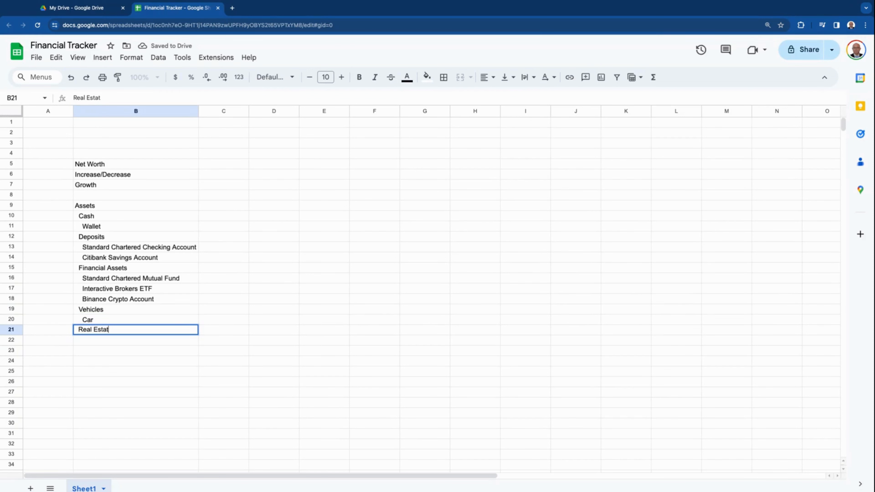
text(e)
key(Return)
text(Home)
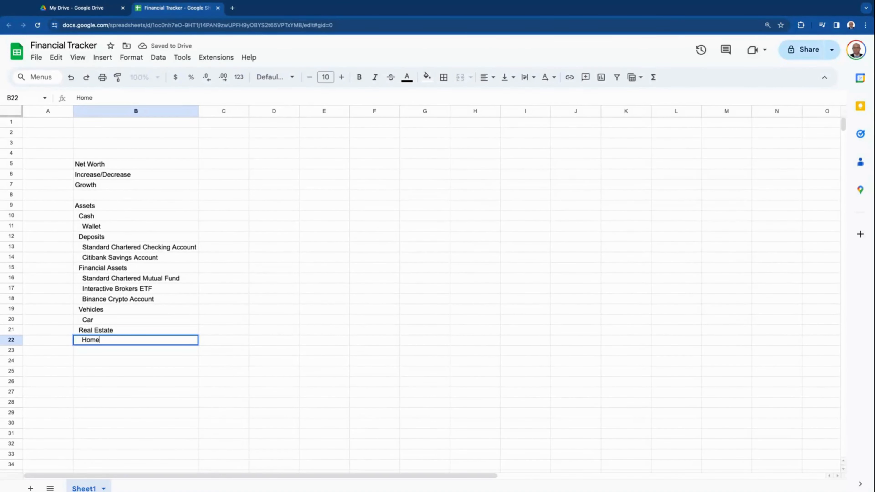
key(Tab)
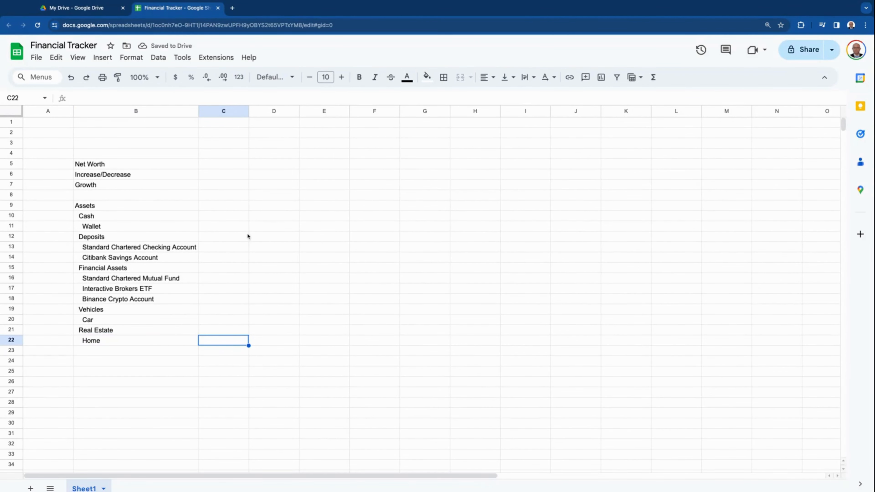
Narrow column A and format the Net Worth heading in B5 as bold white text on a dark blue fill.
drag(73, 111, 34, 111)
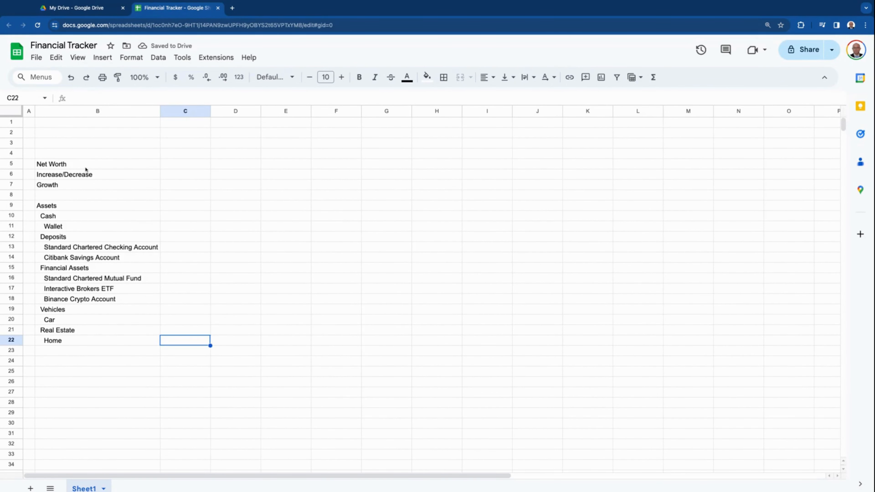
click(89, 166)
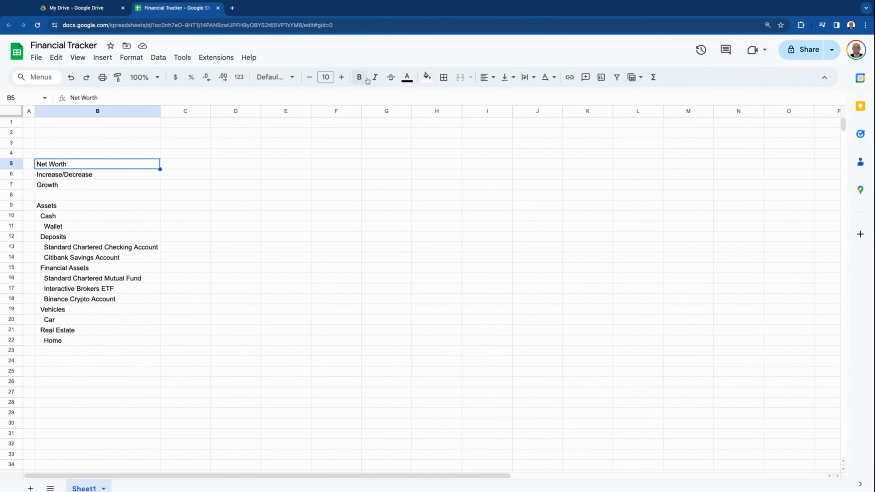
click(359, 77)
click(407, 78)
click(488, 111)
click(426, 78)
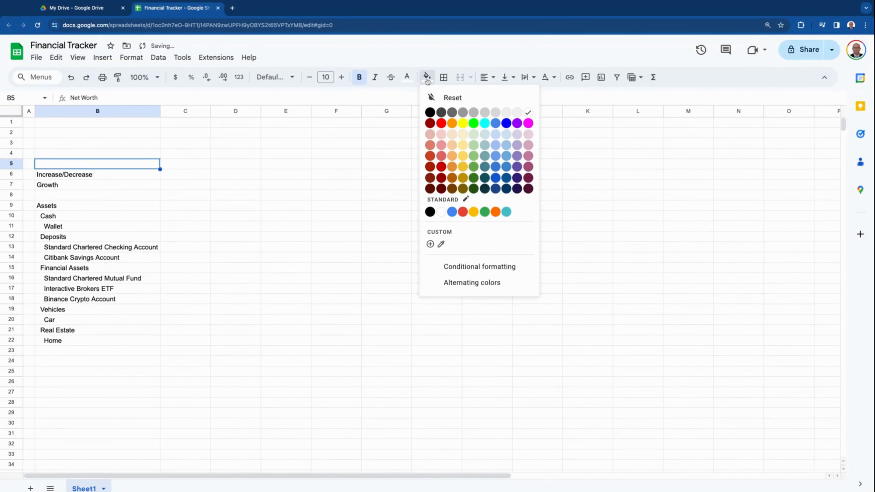
click(506, 189)
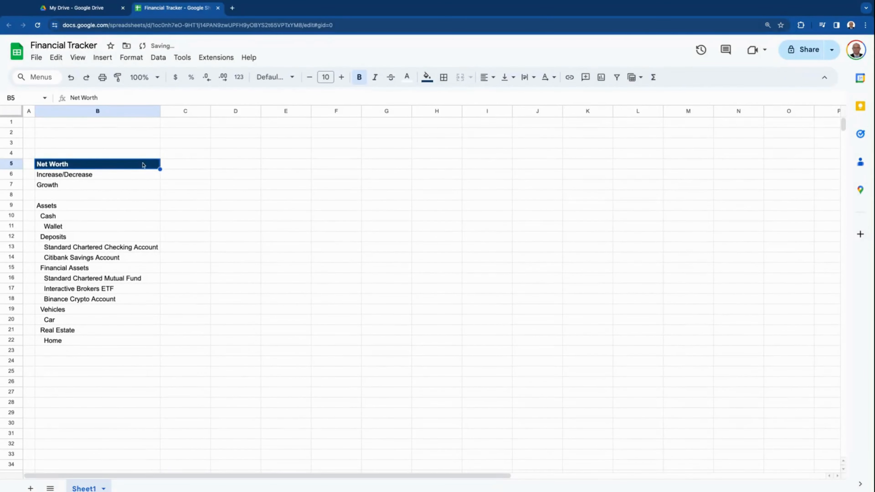
Italicize the Increase/Decrease and Growth labels, and make the Assets heading in B9 bold with a light green fill.
drag(103, 175, 104, 185)
click(375, 77)
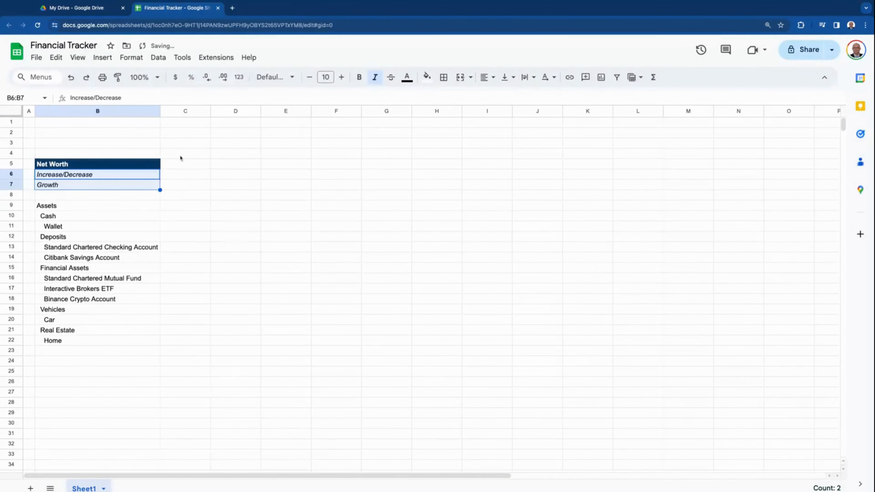
click(113, 206)
click(359, 77)
click(433, 80)
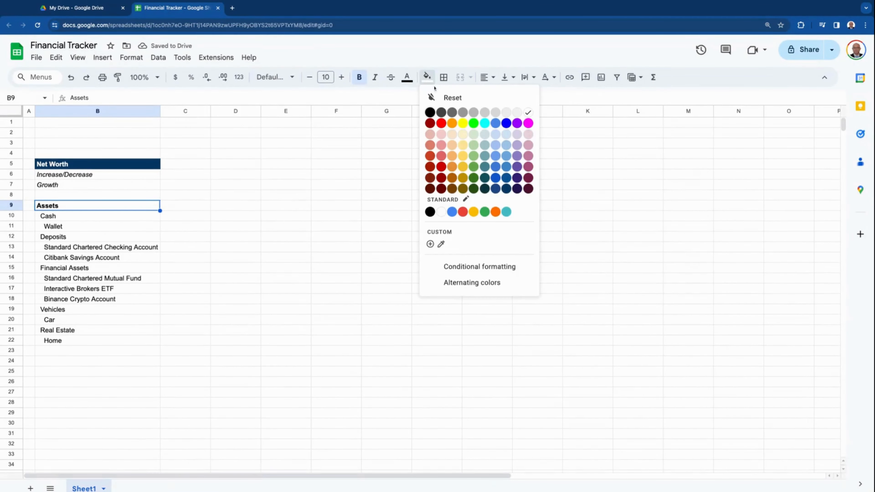
click(476, 138)
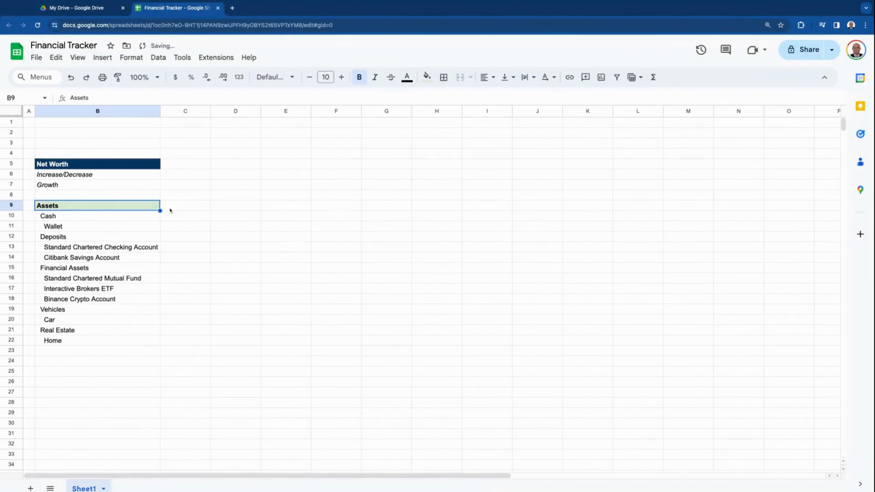
Fill the Cash, Deposits, Financial Assets, Vehicles and Real Estate category cells with gray.
click(123, 216)
ctrl+click(119, 237)
ctrl+click(114, 267)
ctrl+click(104, 309)
ctrl+click(99, 330)
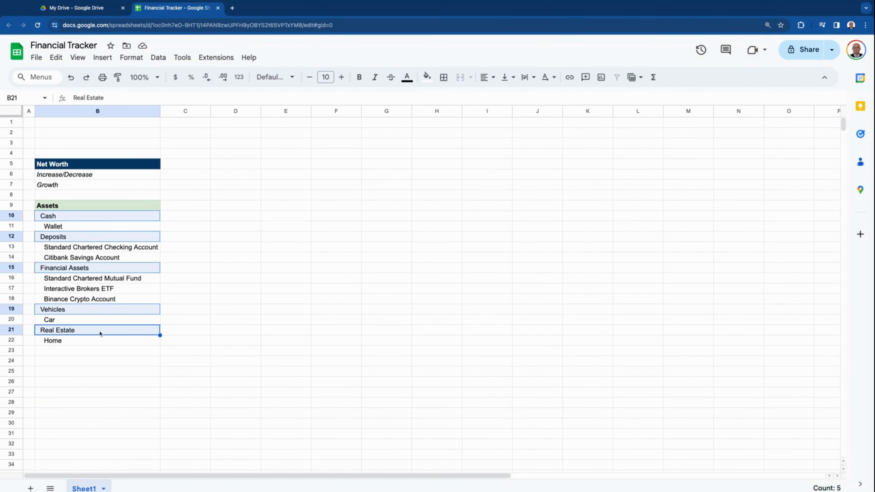
click(427, 77)
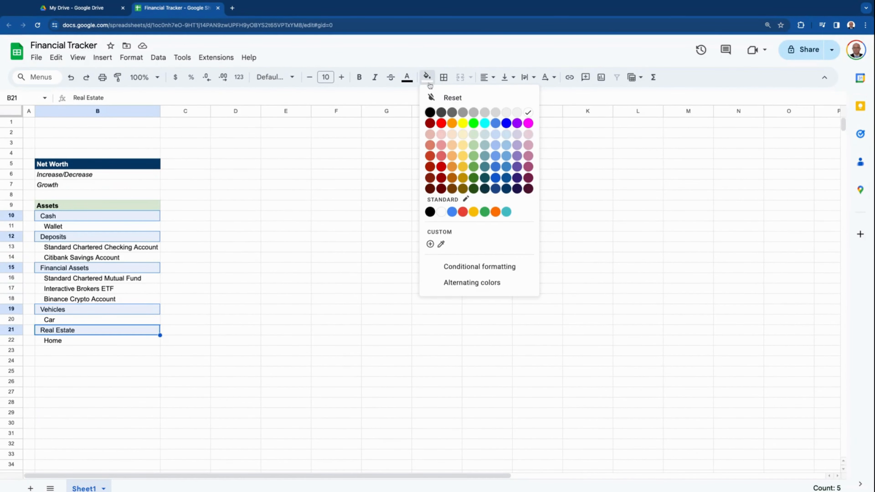
click(483, 113)
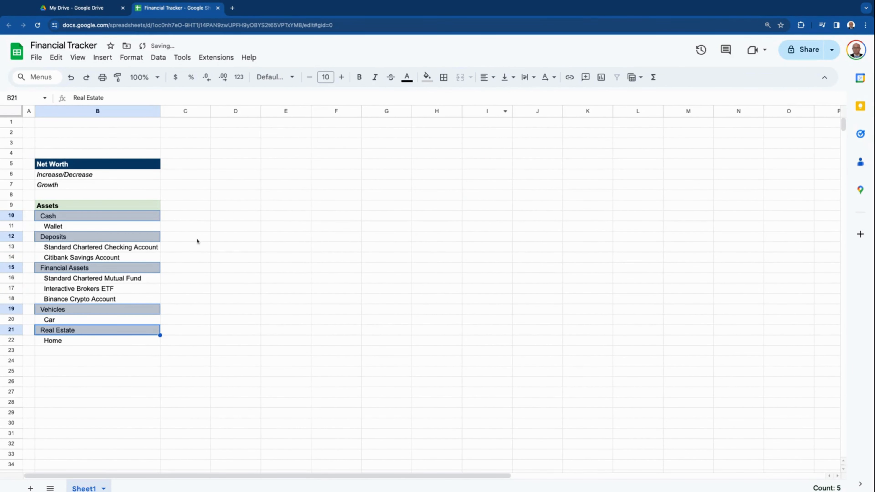
click(204, 238)
Apply all borders to the net worth block B5:B7 and the assets block B9:B22.
drag(142, 164, 145, 191)
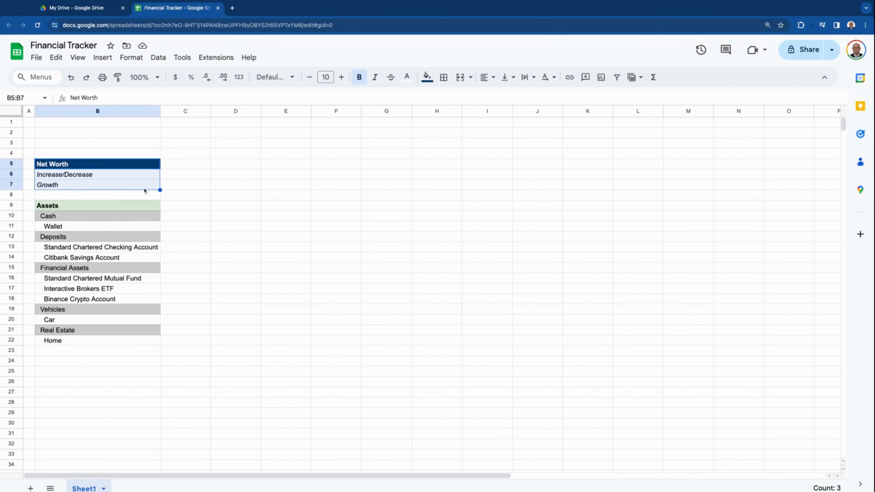
click(443, 77)
click(447, 98)
click(100, 211)
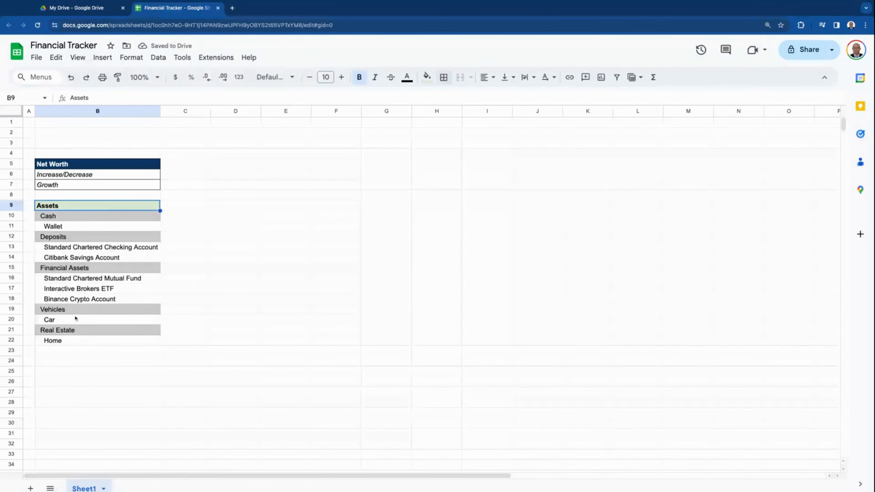
shift+click(88, 341)
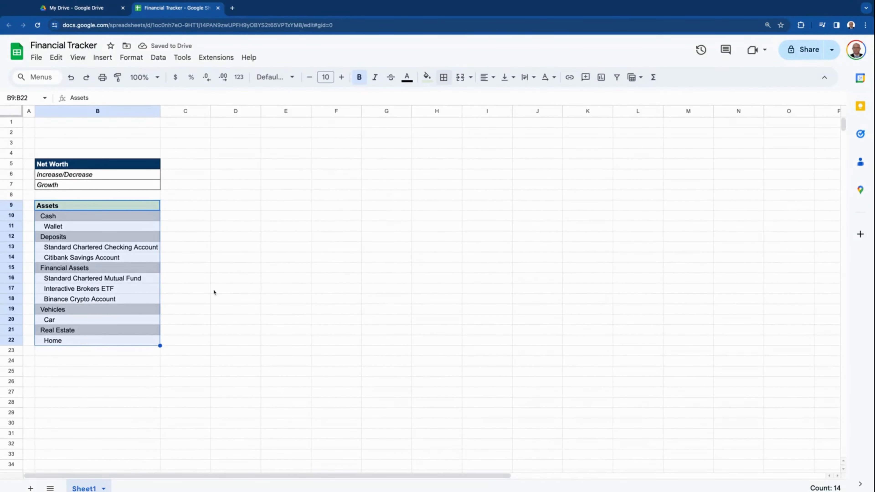
click(444, 78)
click(448, 100)
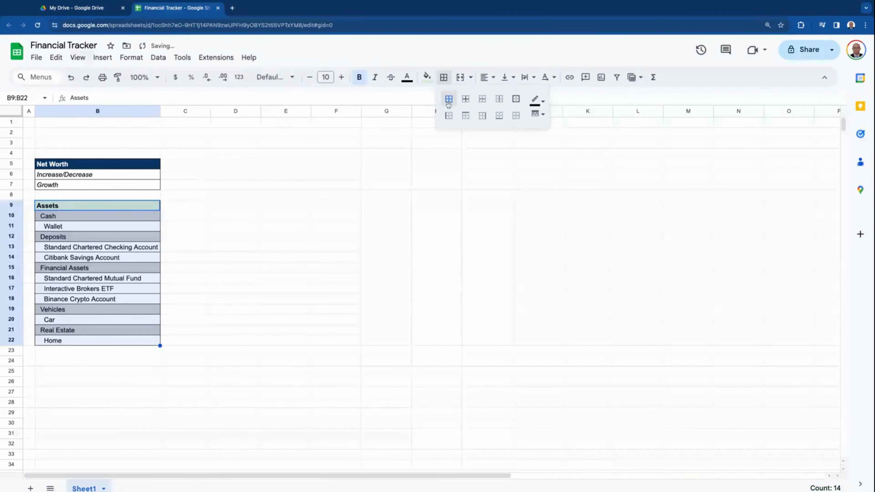
Enter a Liabilities heading in B24, followed by a Credit Cards category with an indented Credit Card Debt item.
click(96, 363)
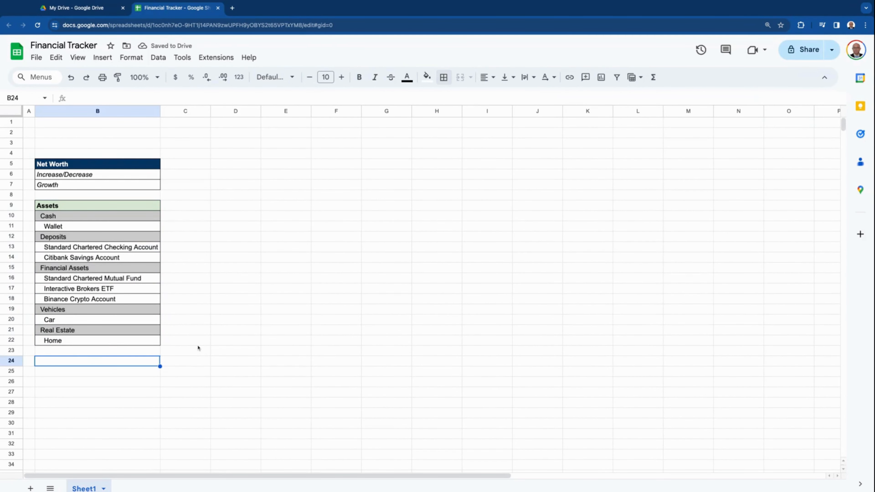
text(Liabilities)
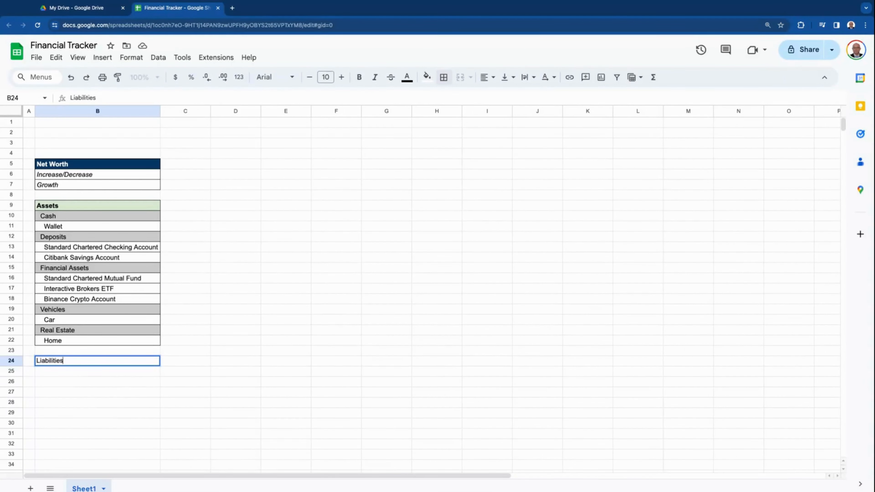
key(Return)
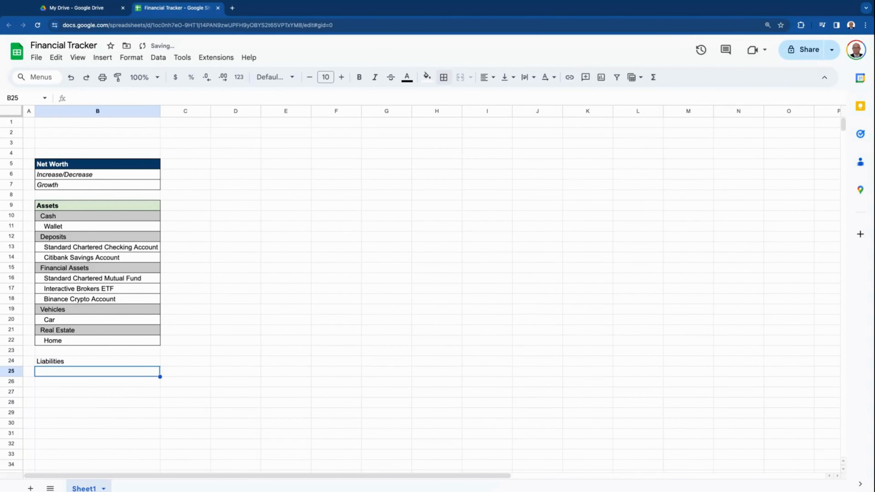
text(Credit Cards)
key(Return)
text(Credit C)
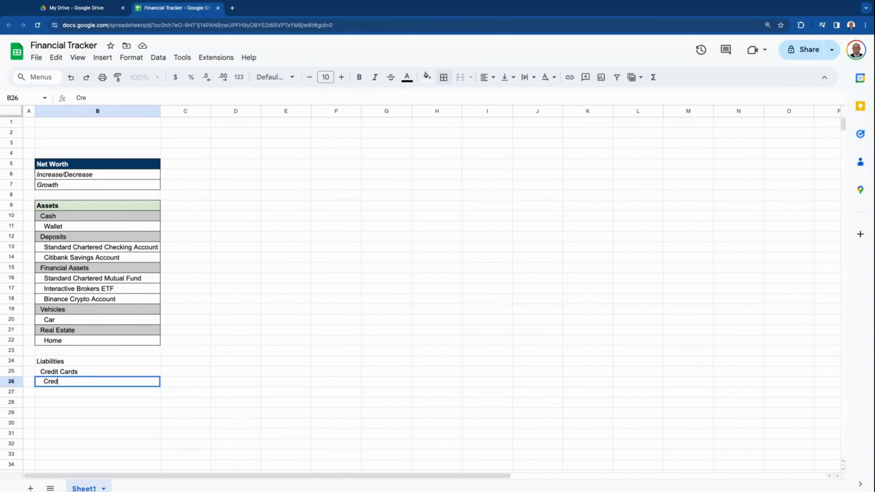
text(ard Debt)
key(Return)
Add a Loans category with a Car Loan item and a Mortgages category with a Mortgage Home item in B27:B30.
text(Loans)
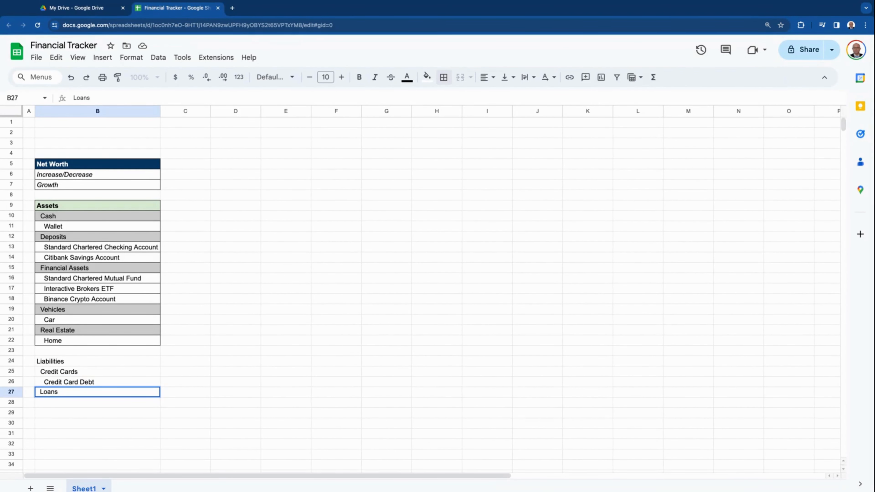
key(Return)
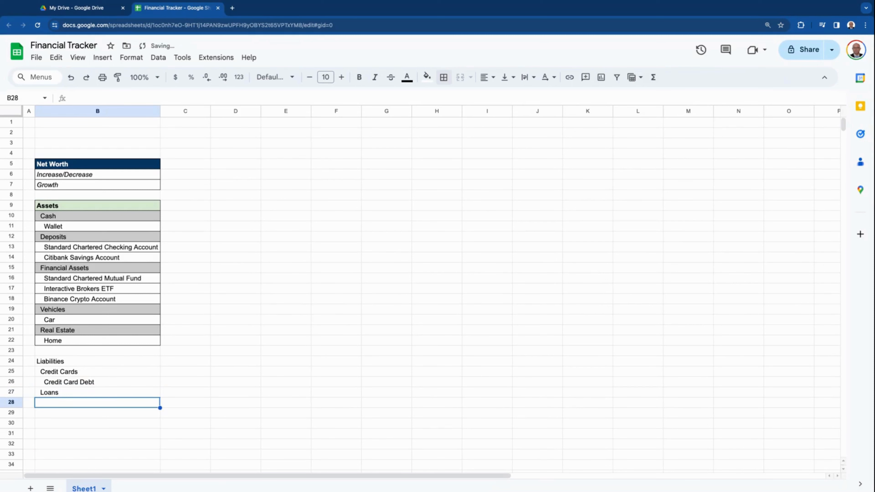
text(Car Loan)
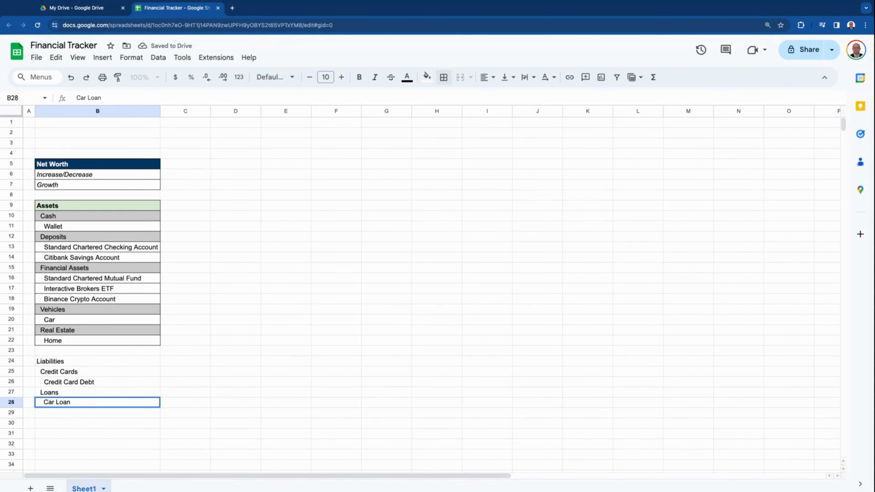
key(Return)
text(Mortgages)
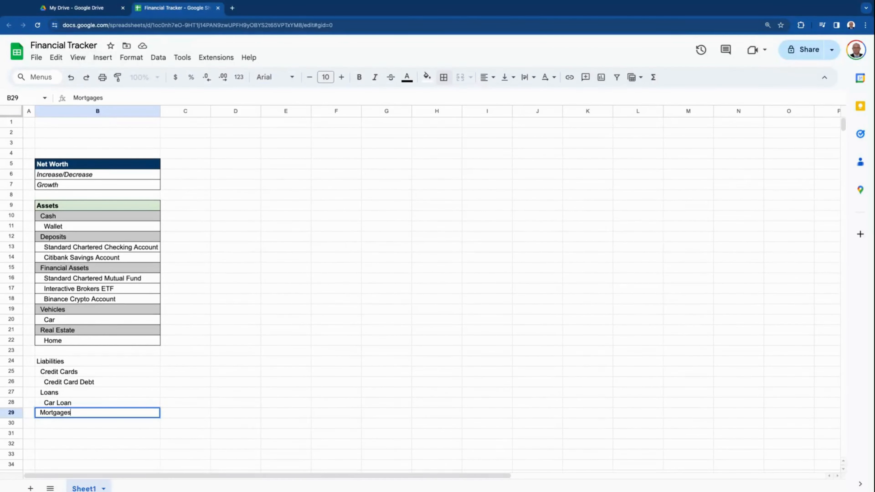
key(Return)
text(Mortgage Home)
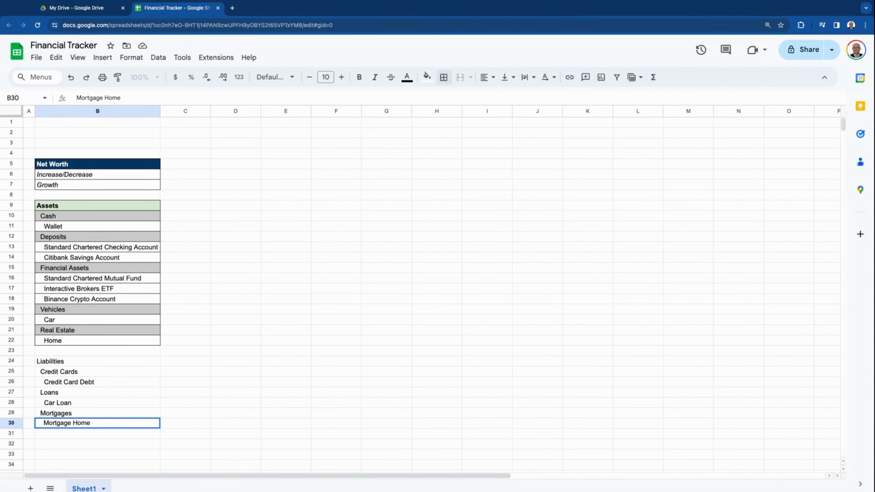
key(Tab)
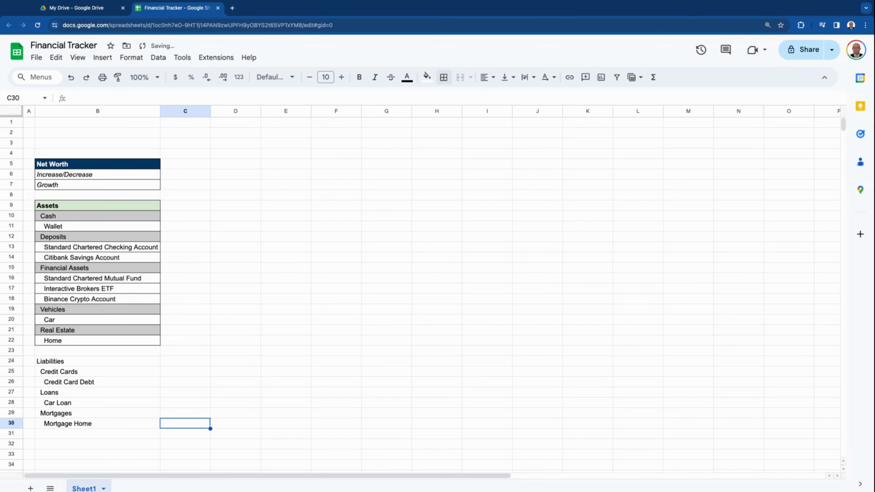
Make the Liabilities heading in B24 bold with a light red fill.
click(106, 362)
key(ctrl+b)
click(427, 77)
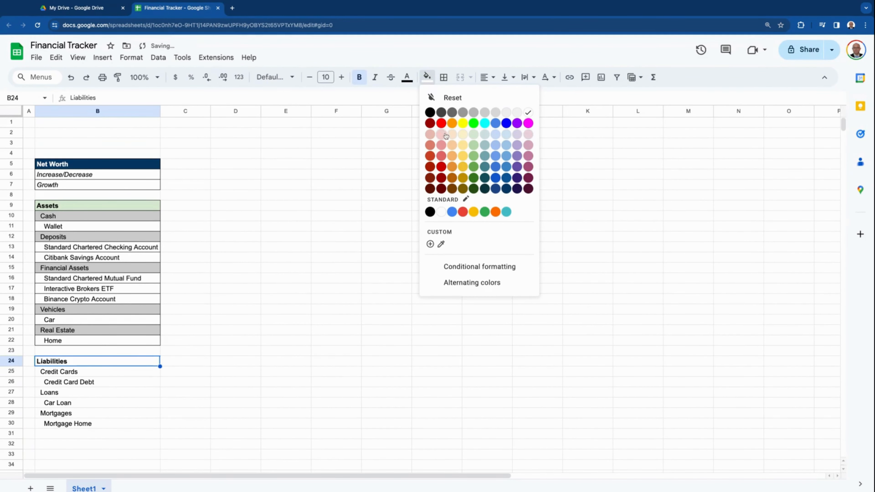
click(442, 134)
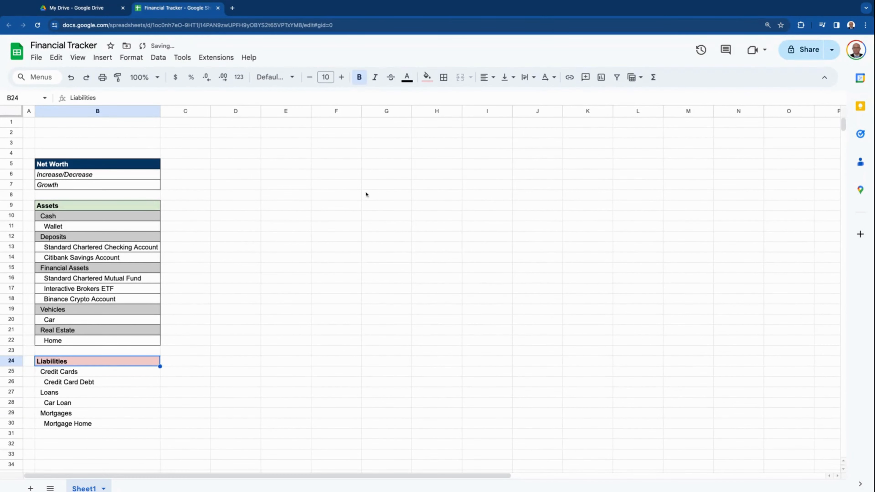
Fill the Credit Cards, Loans and Mortgages category cells in the liabilities block with light gray.
click(114, 371)
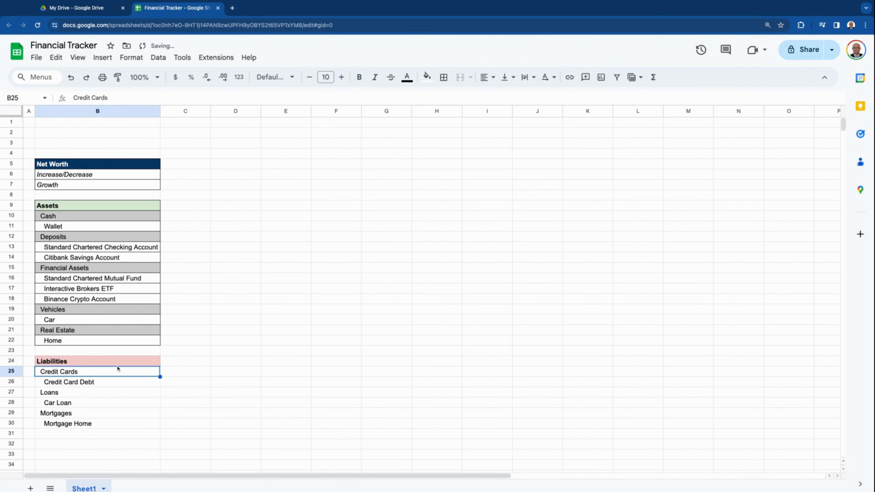
ctrl+click(104, 392)
ctrl+click(104, 413)
click(426, 77)
click(496, 115)
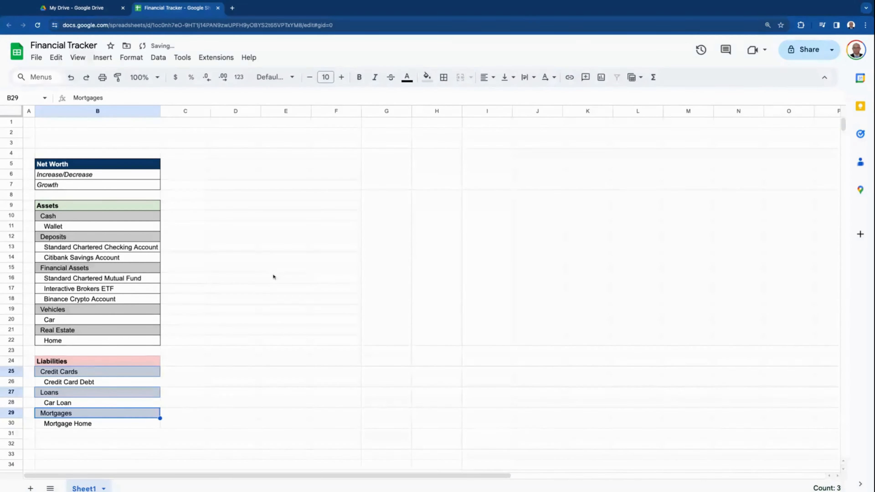
click(208, 342)
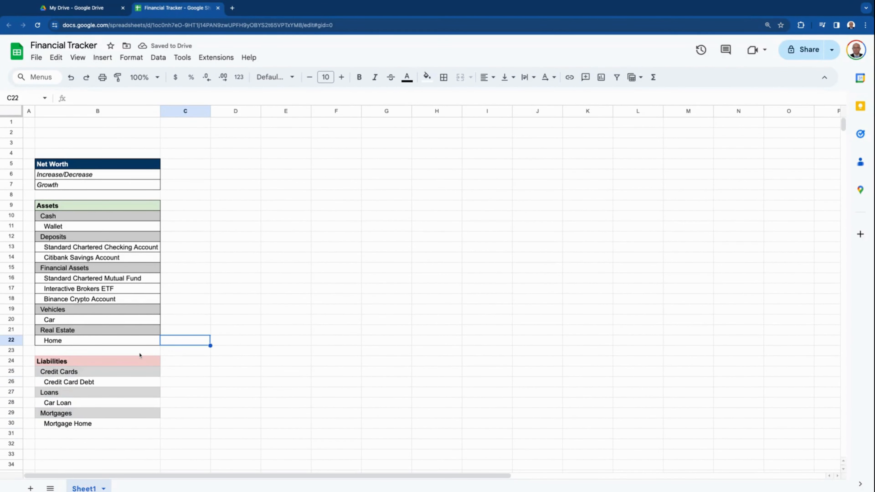
Apply all borders to the liabilities block B24:B30 and narrow column C to a thin spacer.
drag(140, 360, 138, 424)
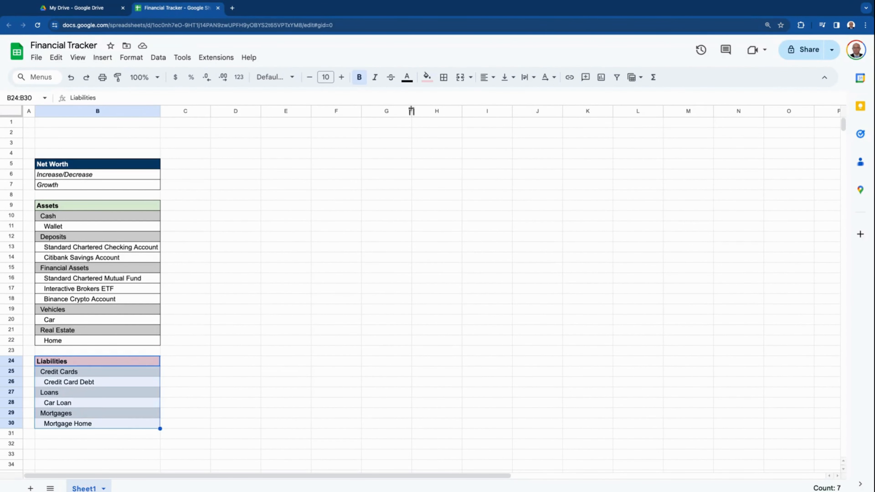
click(444, 78)
click(449, 100)
click(221, 268)
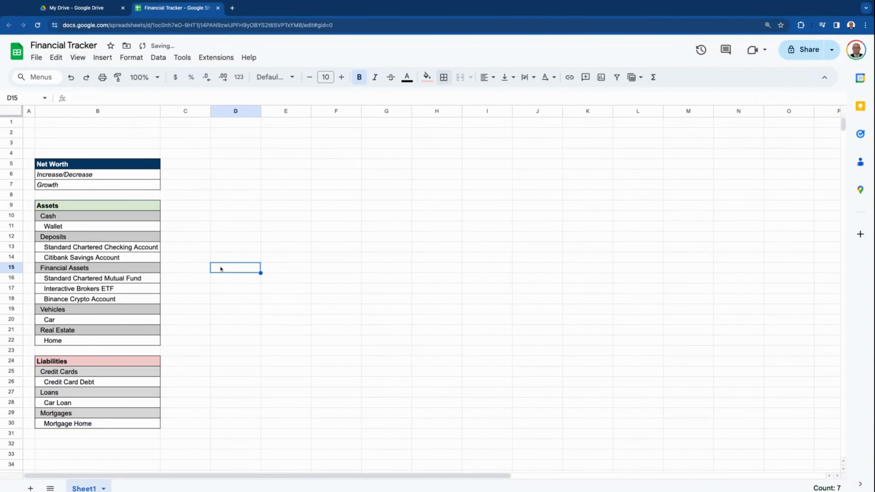
drag(210, 111, 172, 111)
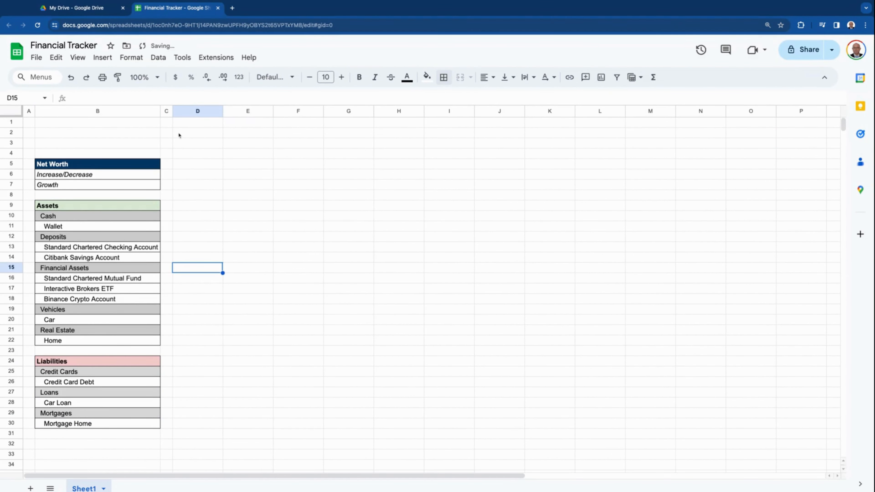
Try yearly headings 2023, 2024 and 2025 in D4:F4 with Wallet values 80, 50 and 60 in row 11.
click(190, 166)
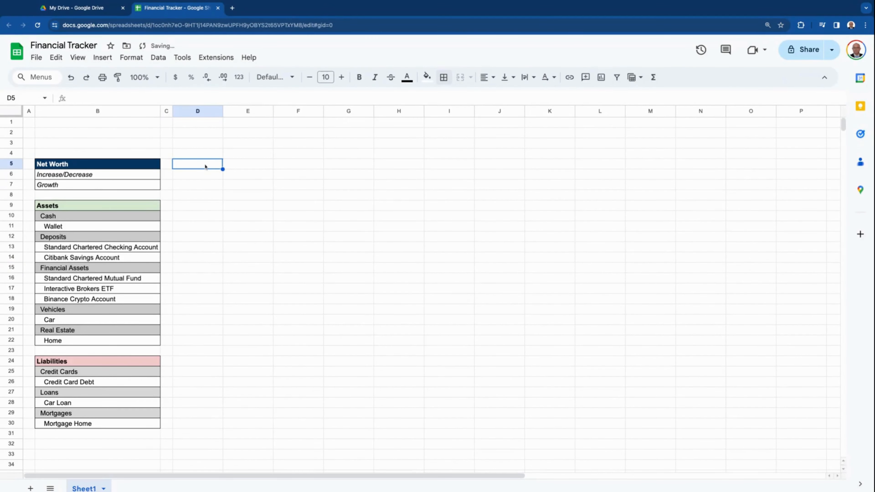
click(203, 156)
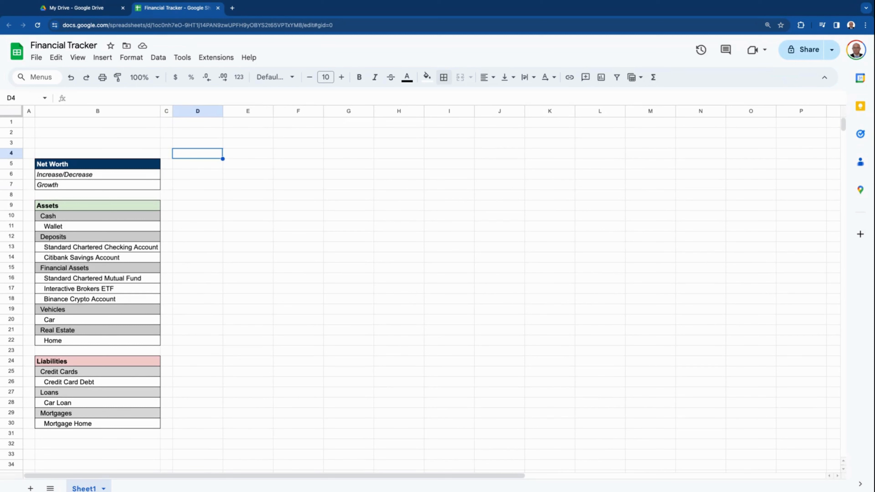
text(2023)
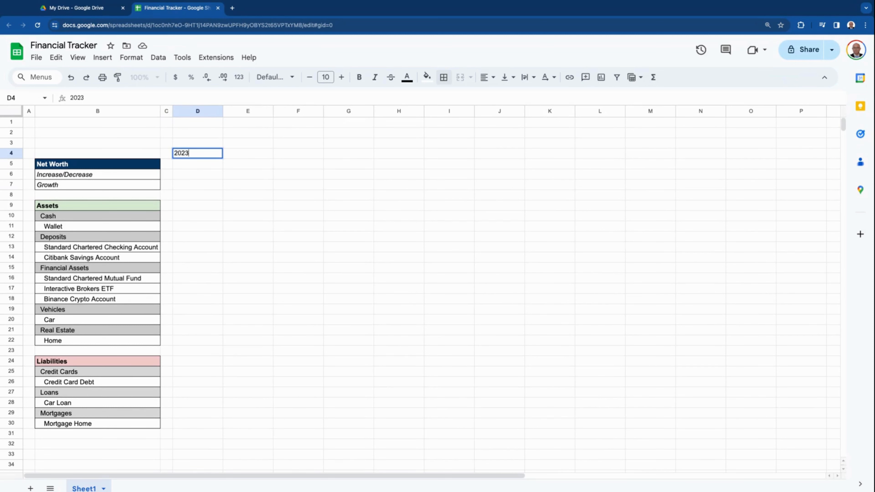
key(Tab)
text(80)
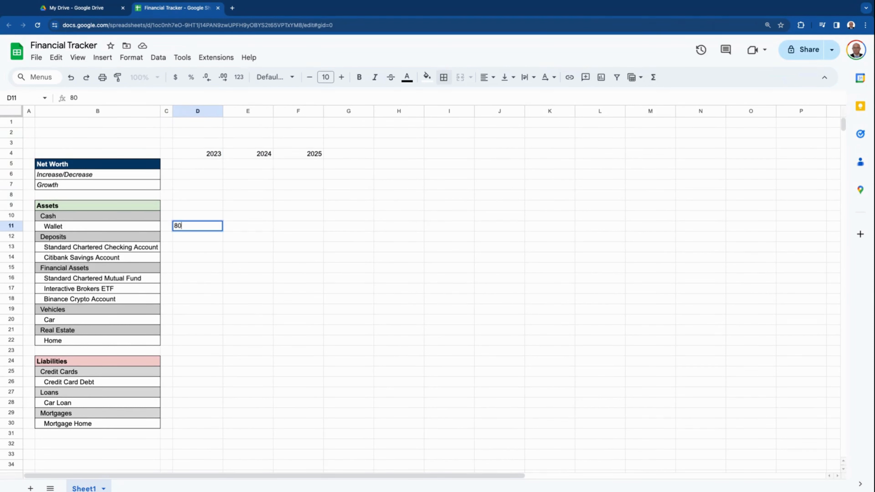
key(Tab)
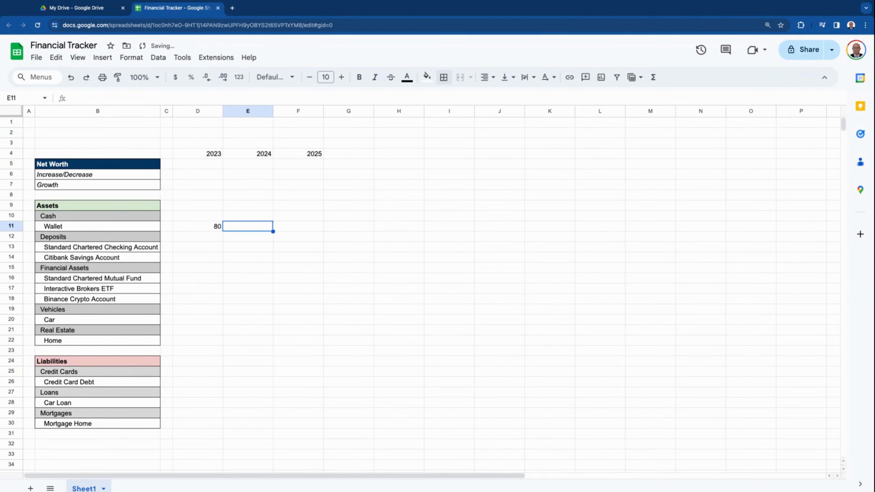
text(50)
key(Tab)
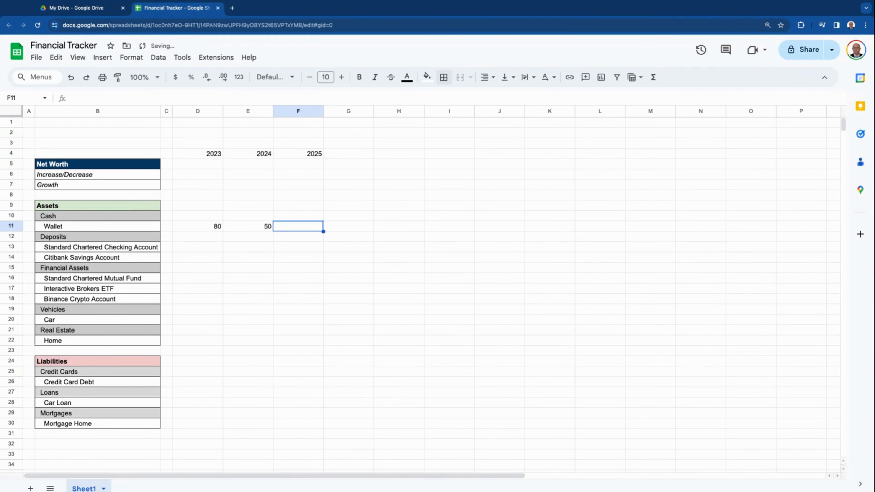
text(60)
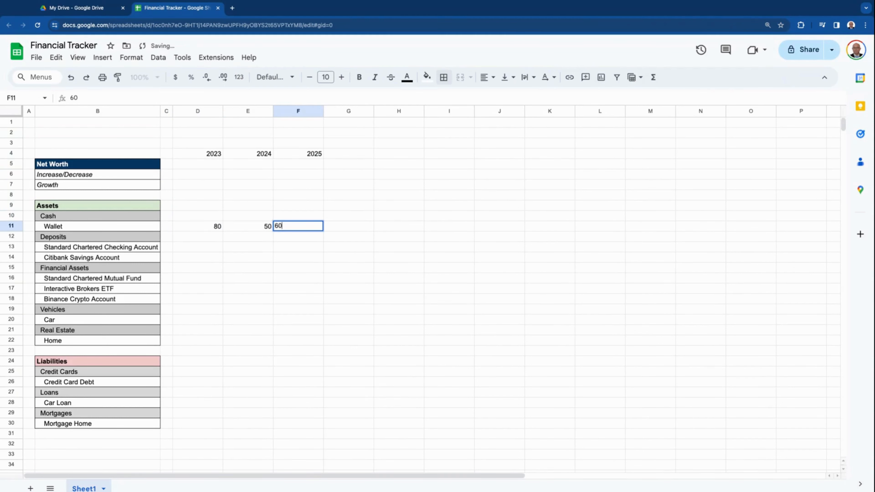
key(Return)
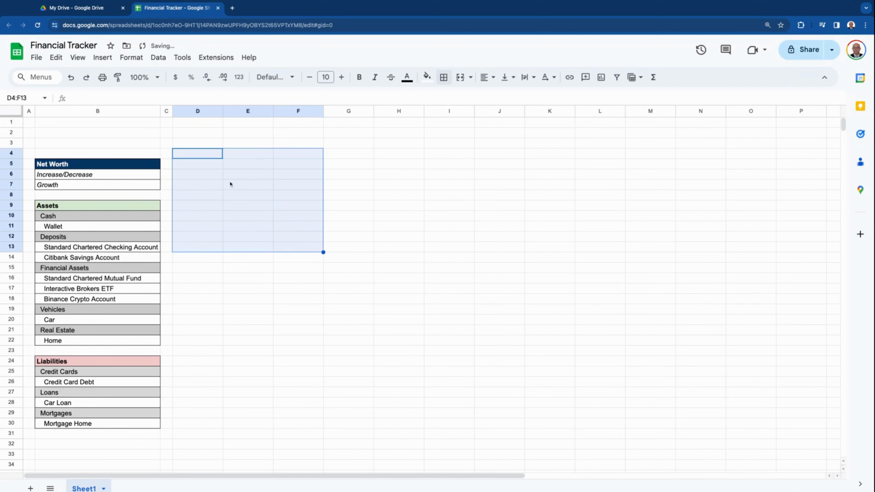
Try quarterly headings Q1 2023, Q2 2023, Q3 2023 and Q4 2023 in D4:G4.
click(208, 159)
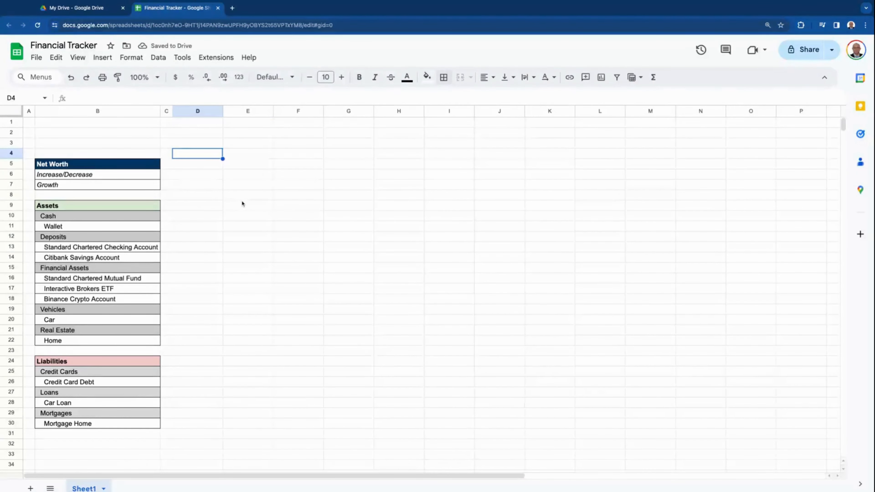
text(3 2023)
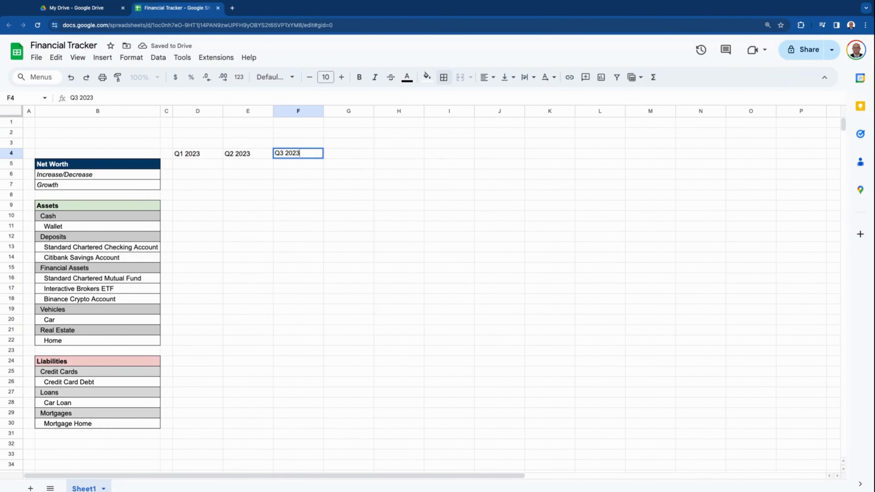
key(Tab)
text(Q4 2023)
key(Return)
Enter sample Wallet values 50, 120, 80 and 60 in D11:G11, and clear the whole quarterly example in D4:G11.
key(Down)
key(Down)
key(Down)
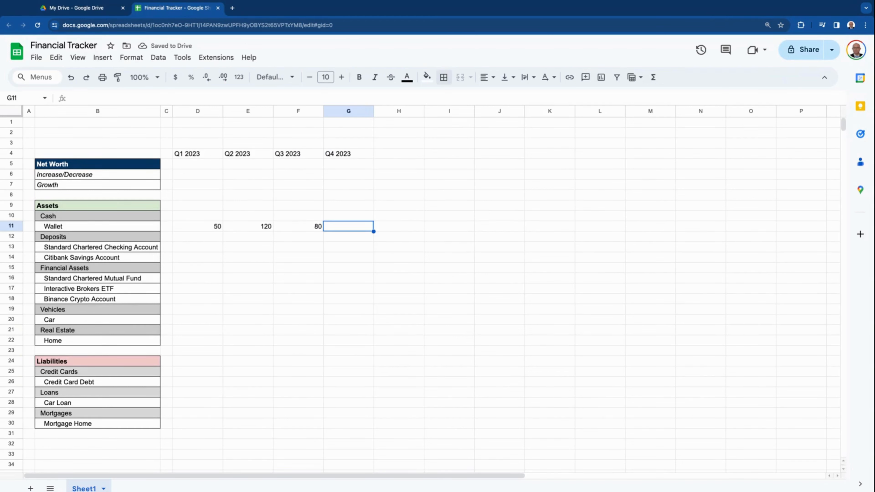
text(60)
key(Return)
key(Down)
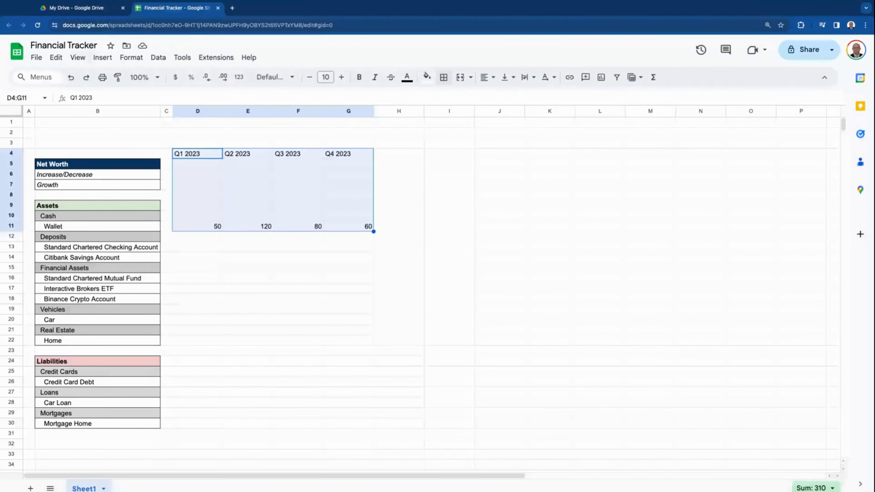
key(Delete)
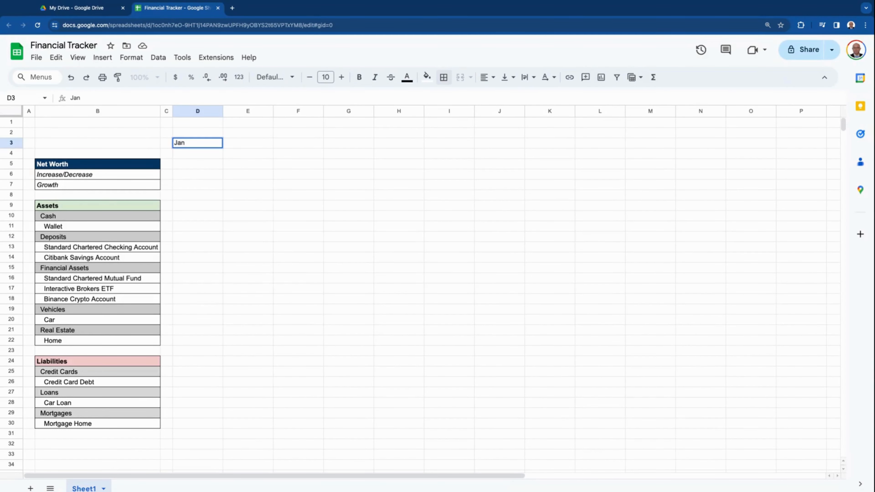
Enter Jan and Feb in D3:E3 and autofill the month headings across row 3, ending with Dec in O3.
key(Tab)
text(Fe)
click(217, 188)
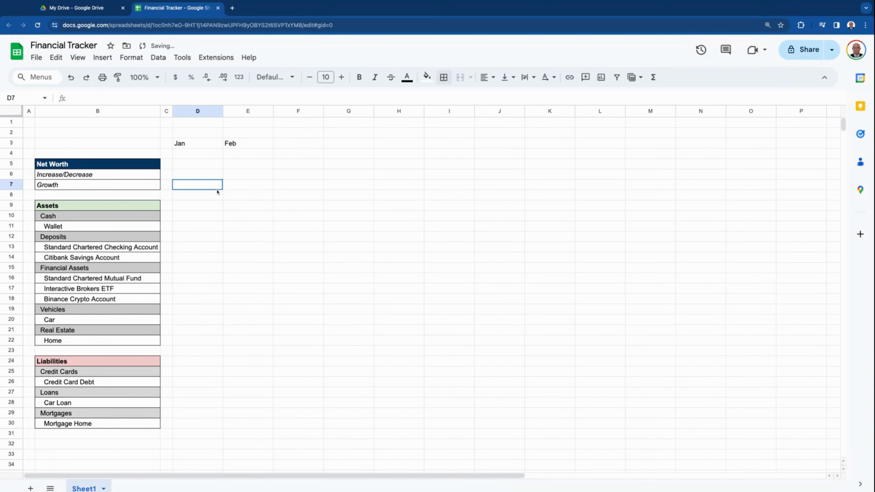
click(208, 146)
key(shift+Right)
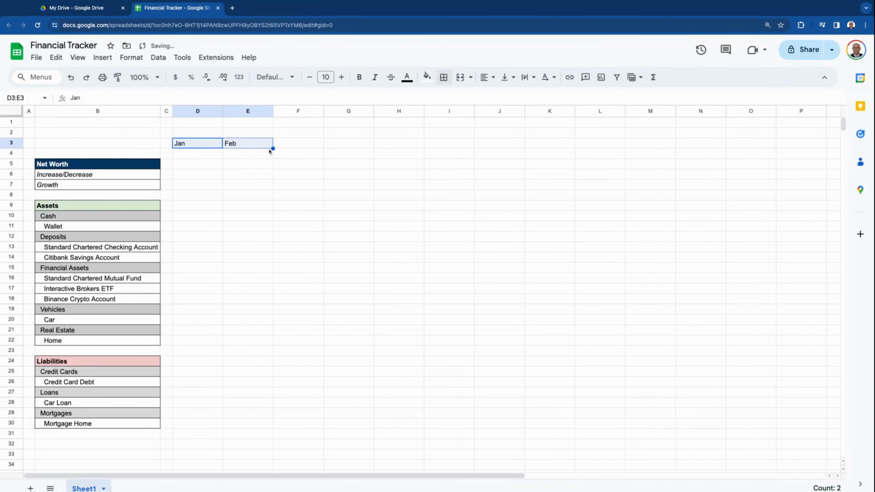
drag(271, 149, 804, 147)
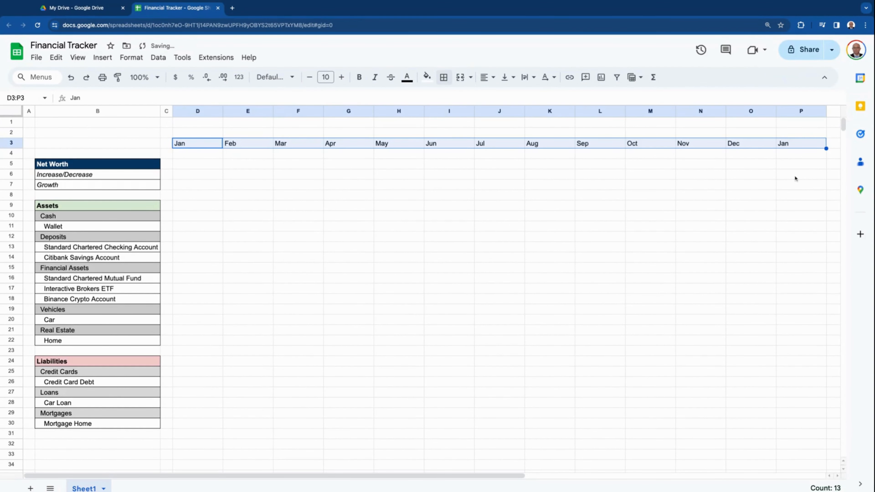
click(790, 144)
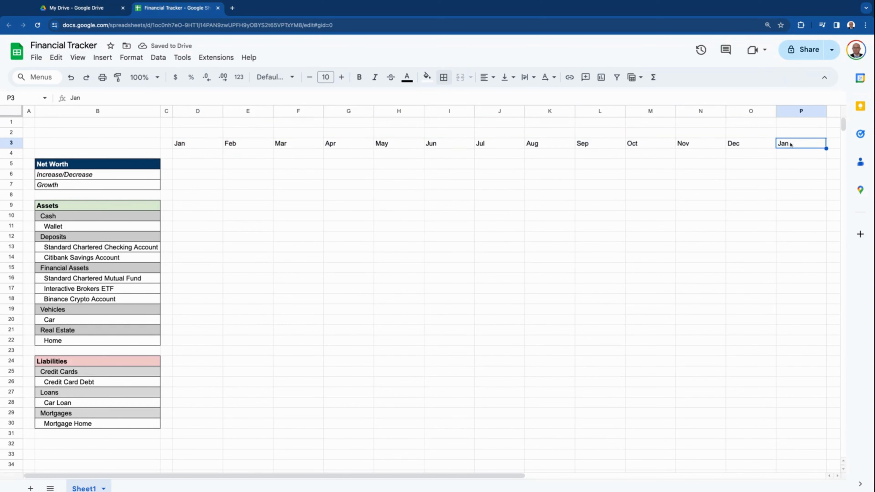
key(Delete)
Enter the year 2024 in B3 and make it bold and centered with a light orange fill.
click(141, 143)
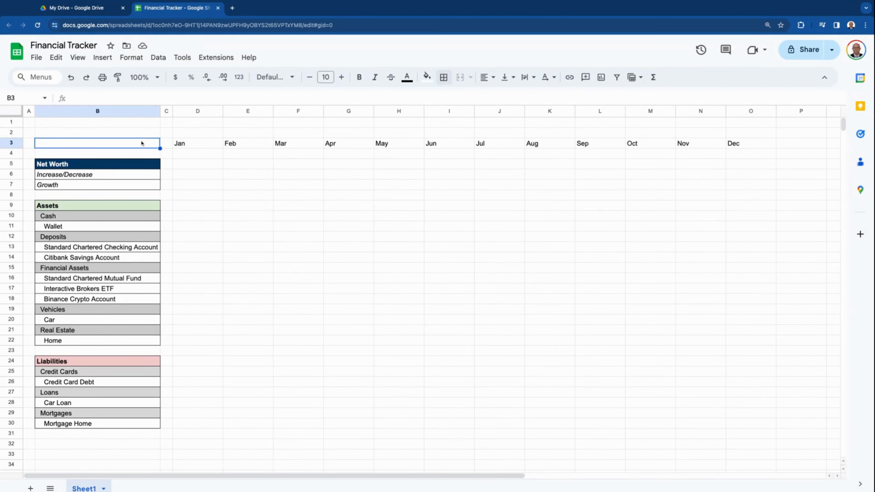
text(202)
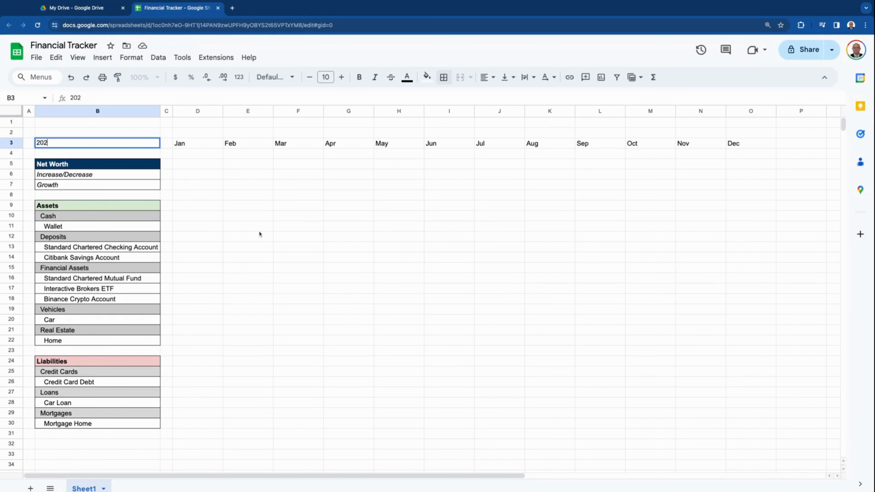
text(4)
click(358, 76)
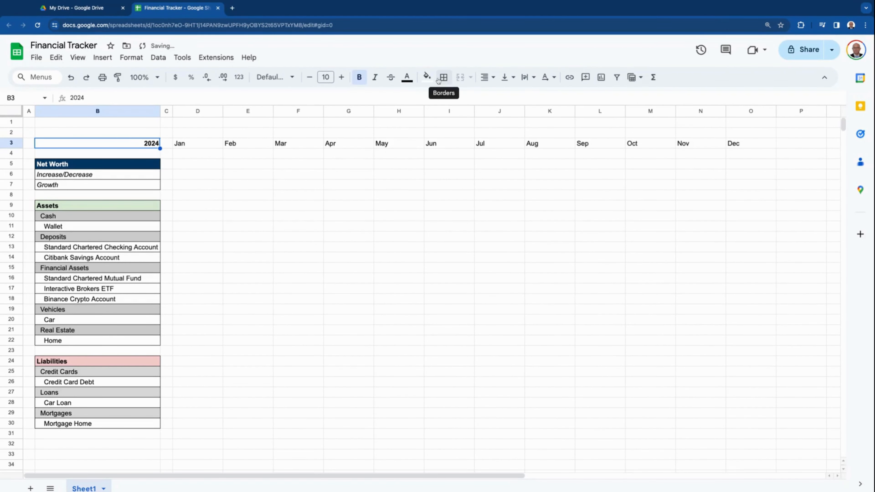
click(427, 77)
click(454, 156)
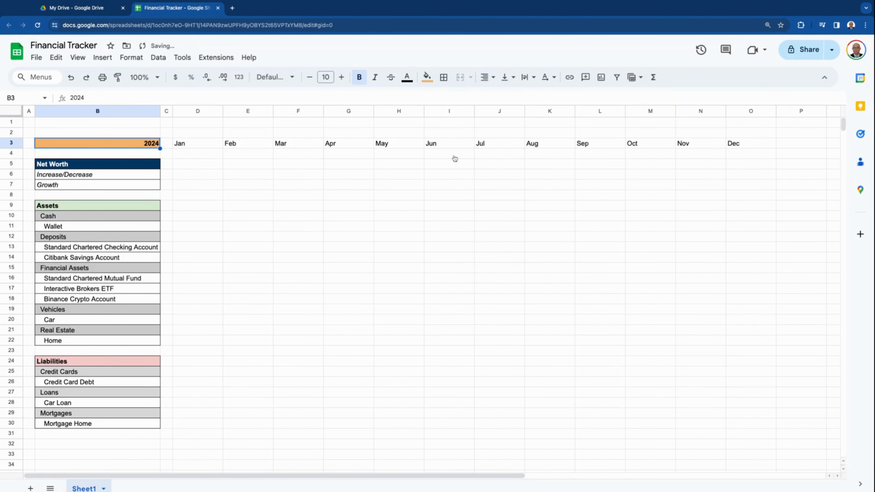
click(484, 77)
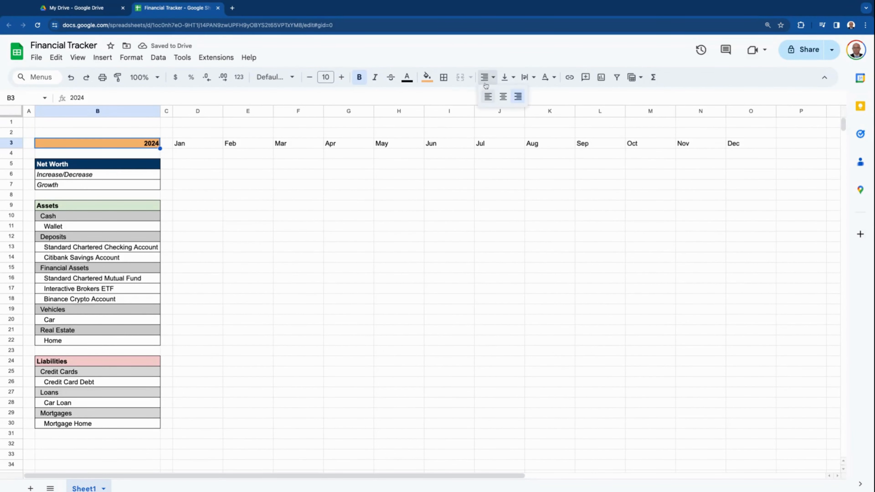
click(502, 96)
Format the month headings D3:O3 as bold, centered white text on a dark gray fill.
drag(193, 143, 731, 148)
click(358, 77)
click(406, 78)
click(497, 111)
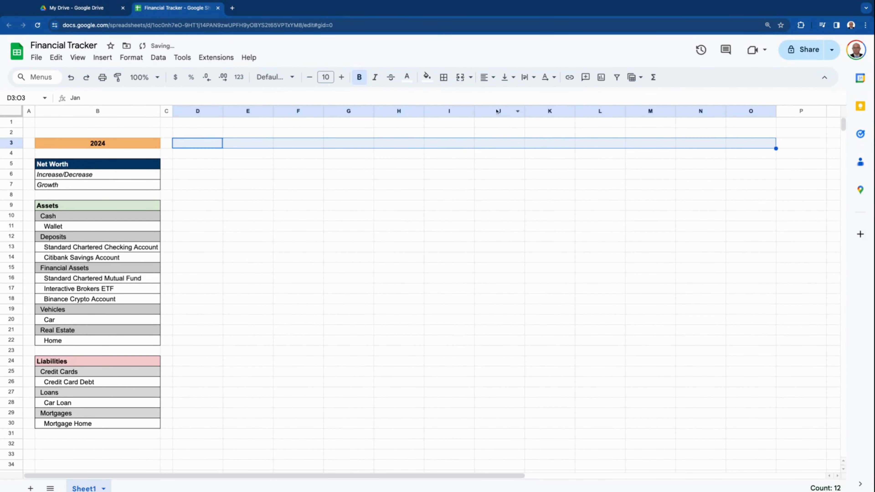
click(427, 77)
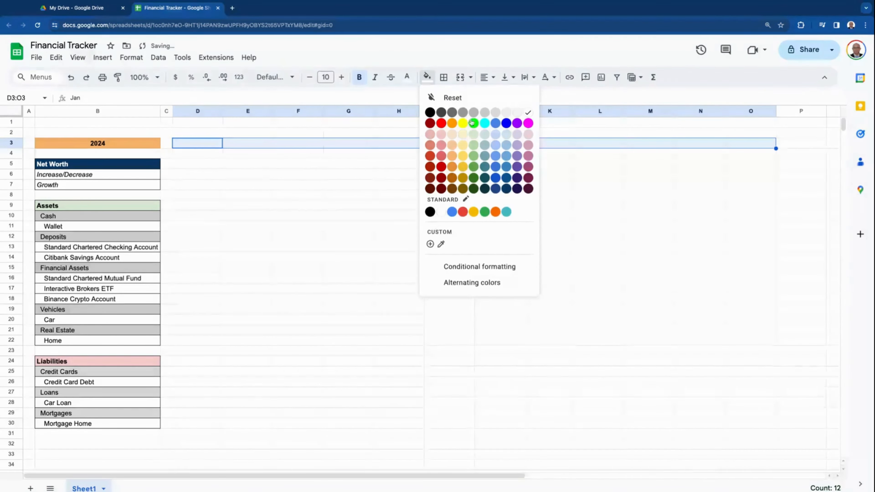
click(440, 112)
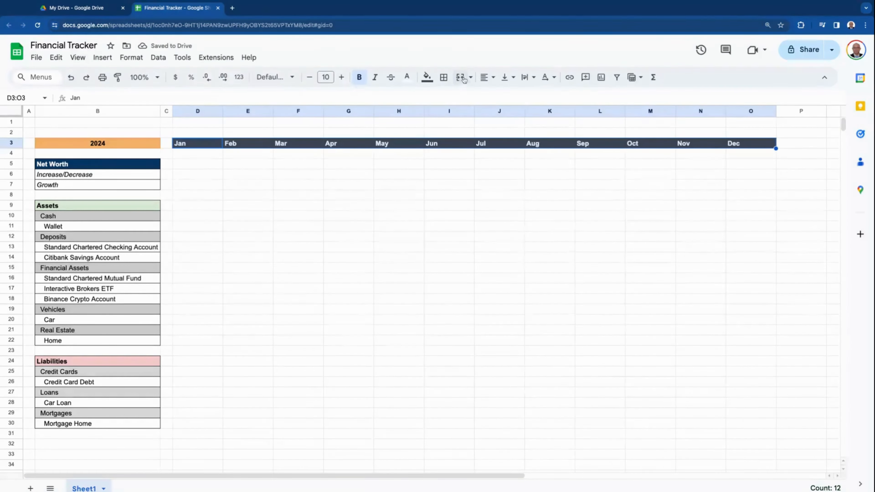
click(485, 77)
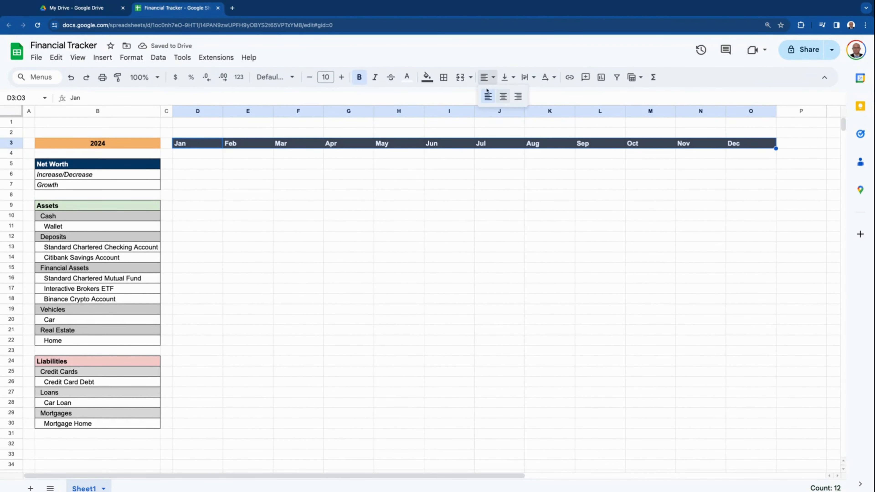
click(501, 96)
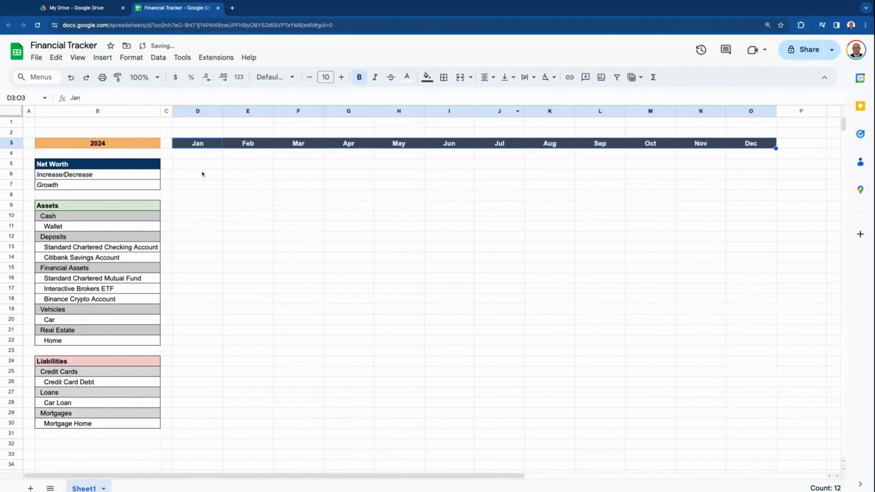
Apply all borders to the monthly net worth cells D5:O7.
click(194, 164)
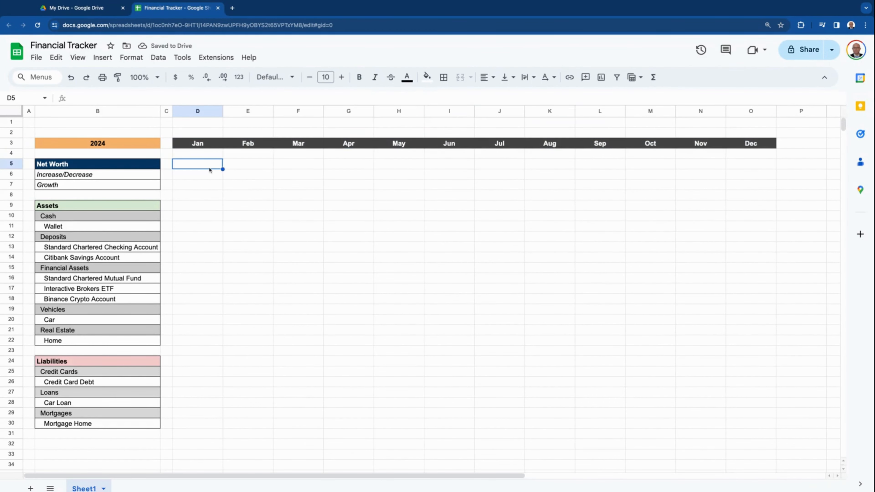
drag(186, 166, 751, 184)
click(443, 77)
click(447, 96)
click(197, 205)
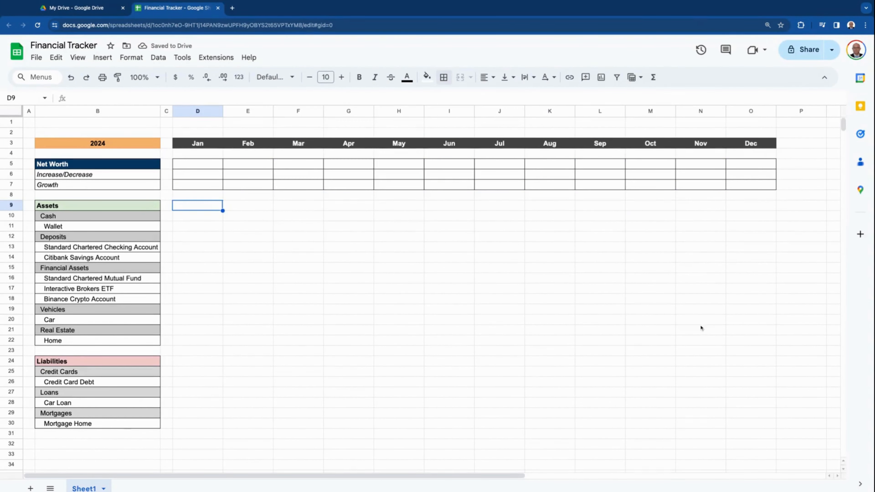
Apply all borders to the monthly Assets cells D9:O22 and the monthly Liabilities cells D24:O30.
shift+click(757, 333)
shift+click(758, 337)
click(449, 99)
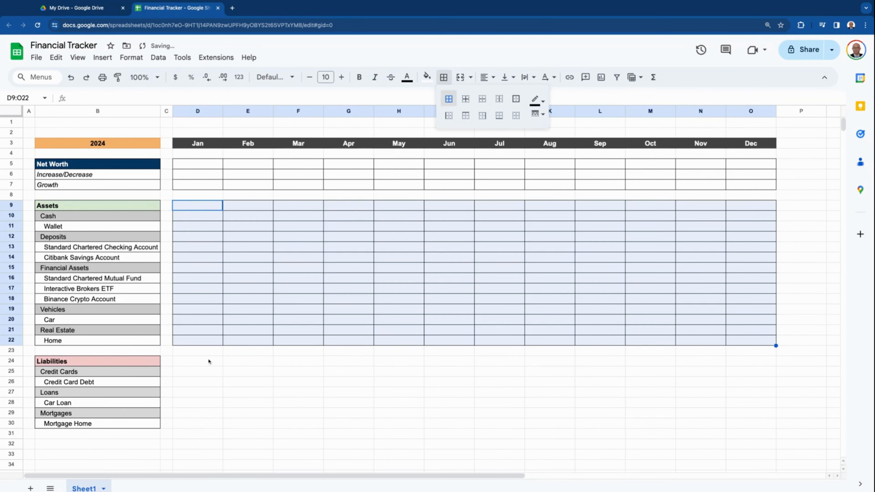
click(197, 361)
shift+click(749, 426)
click(443, 78)
click(448, 99)
click(351, 259)
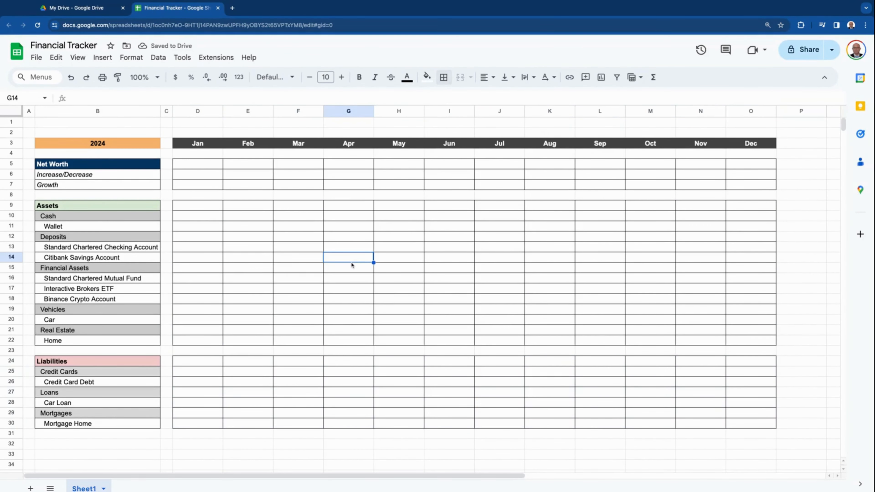
Fill the monthly Net Worth cells D5:O5 with light blue and the monthly Assets header cells D9:O9 with light green.
drag(197, 164, 757, 162)
click(427, 78)
click(505, 142)
drag(198, 207, 757, 206)
click(427, 77)
click(472, 143)
Fill the monthly Liabilities header cells D24:O24 with light red.
drag(220, 361, 775, 365)
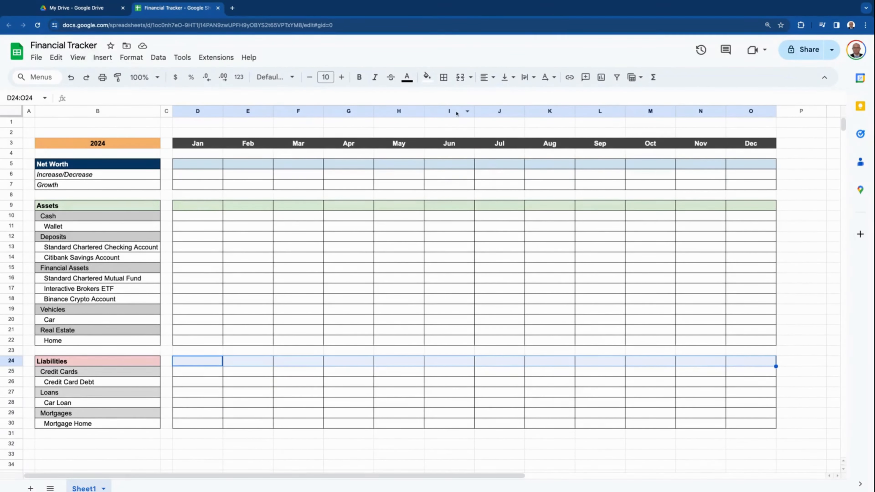
click(427, 78)
click(443, 135)
Fill the monthly cells D:O of the Cash, Deposits and Financial Assets category rows with very light gray.
drag(202, 216, 775, 218)
click(427, 77)
click(517, 112)
drag(203, 236, 774, 238)
click(427, 77)
click(517, 112)
click(198, 267)
drag(727, 281, 771, 271)
click(426, 77)
click(517, 112)
Fill the monthly cells D:O of the Vehicles and Real Estate category rows with very light gray.
drag(203, 309, 773, 309)
click(427, 78)
click(517, 112)
drag(193, 330, 775, 329)
click(427, 77)
click(517, 112)
Fill the monthly cells D:O of the Credit Cards, Loans and Mortgages category rows with very light gray.
drag(198, 371, 773, 393)
click(426, 77)
click(517, 112)
click(212, 392)
click(427, 78)
click(517, 112)
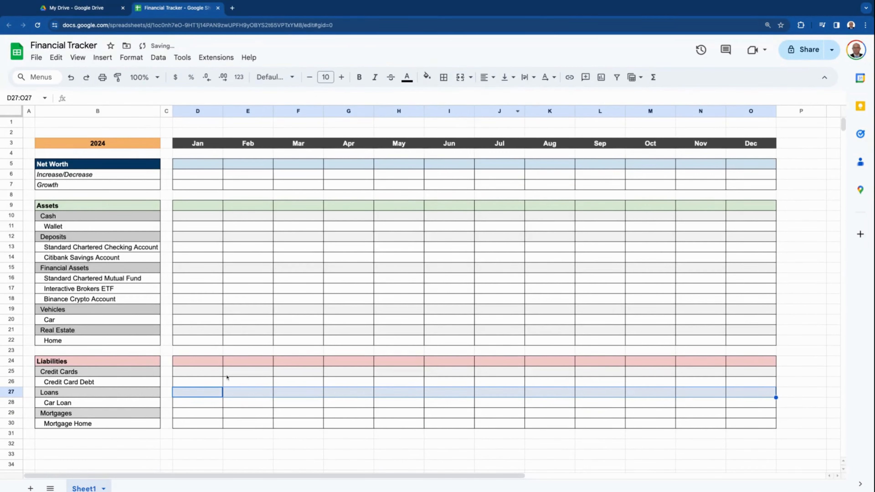
drag(199, 413, 773, 413)
click(426, 78)
click(517, 113)
click(292, 331)
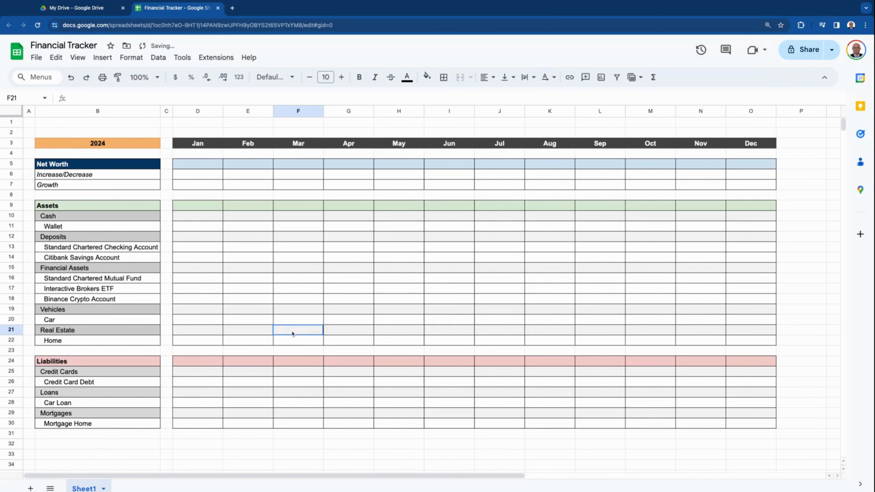
Apply a custom $ currency format with two decimals ($1,000.00) to the Net Worth and Increase/Decrease cells D5:O6.
drag(198, 164, 751, 175)
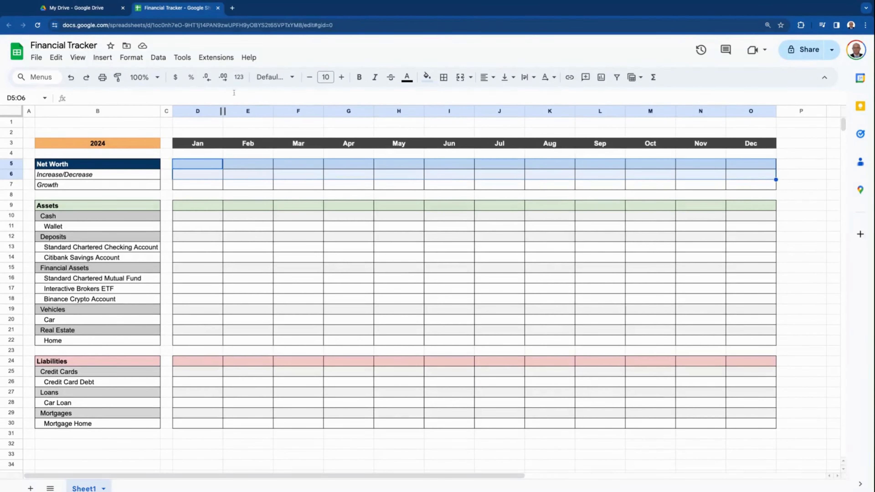
click(239, 77)
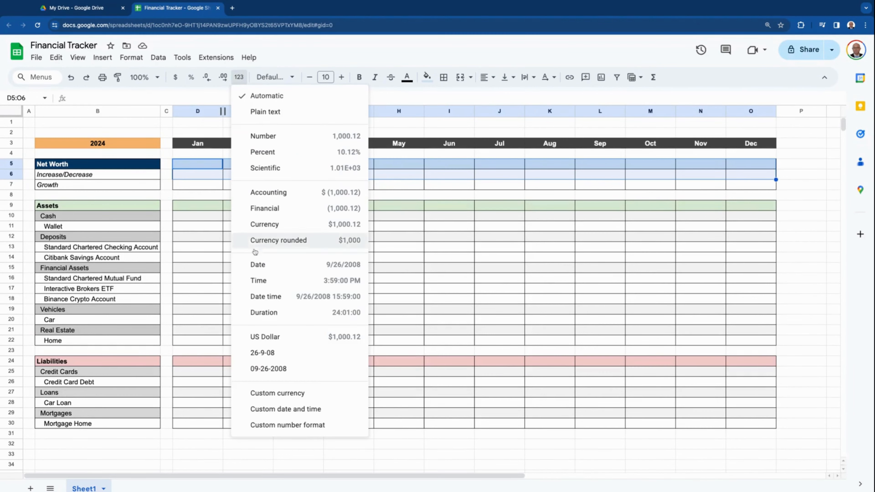
click(291, 393)
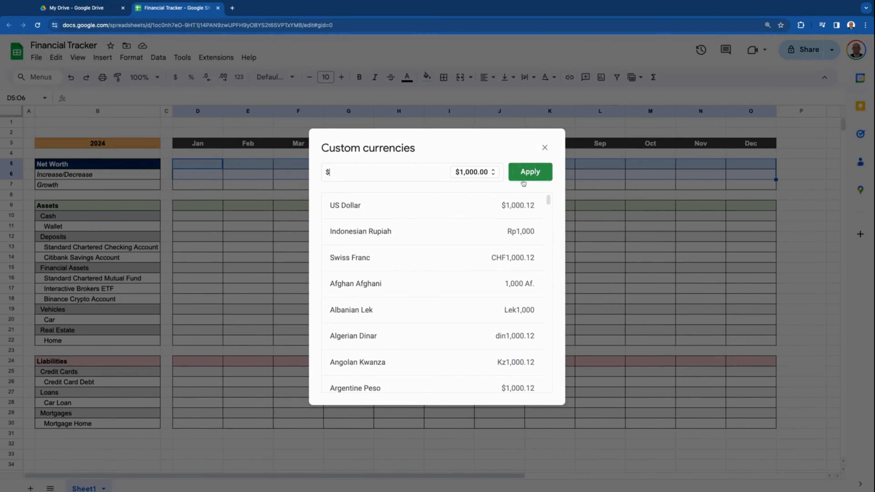
click(527, 174)
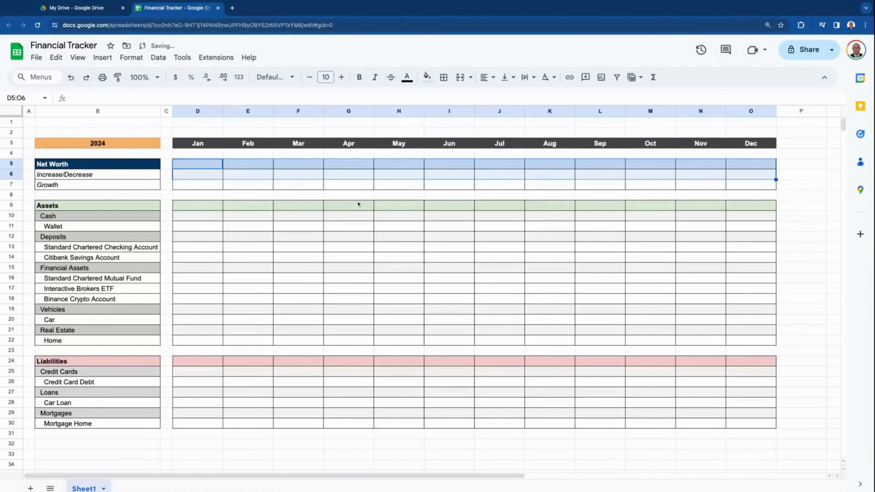
Apply the US Dollar number format to the monthly Assets cells D9:O22 and Liabilities cells D24:O30.
click(202, 206)
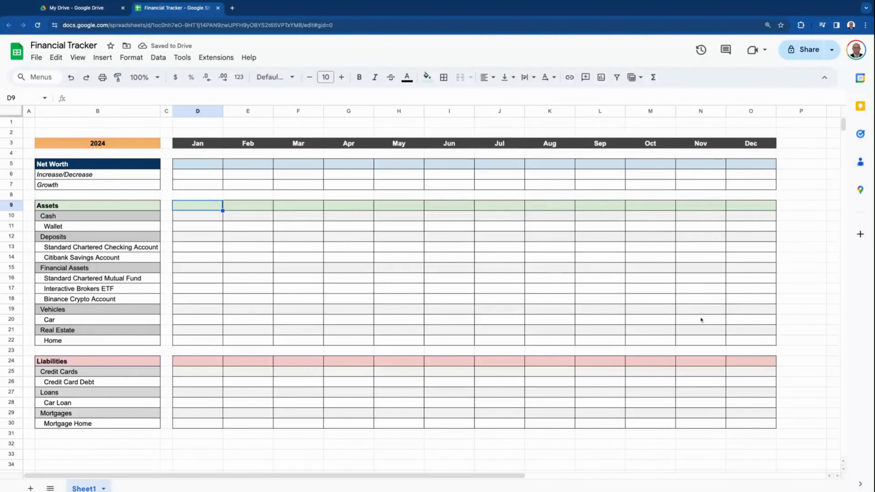
shift+click(739, 341)
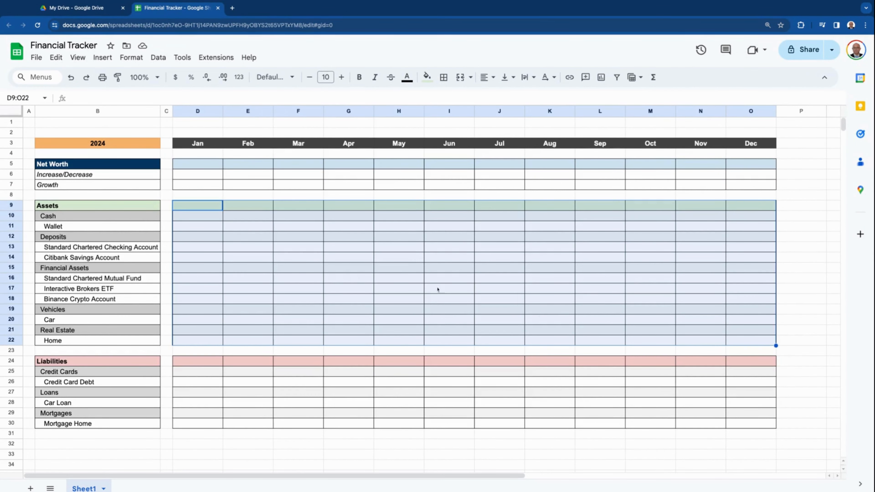
click(239, 77)
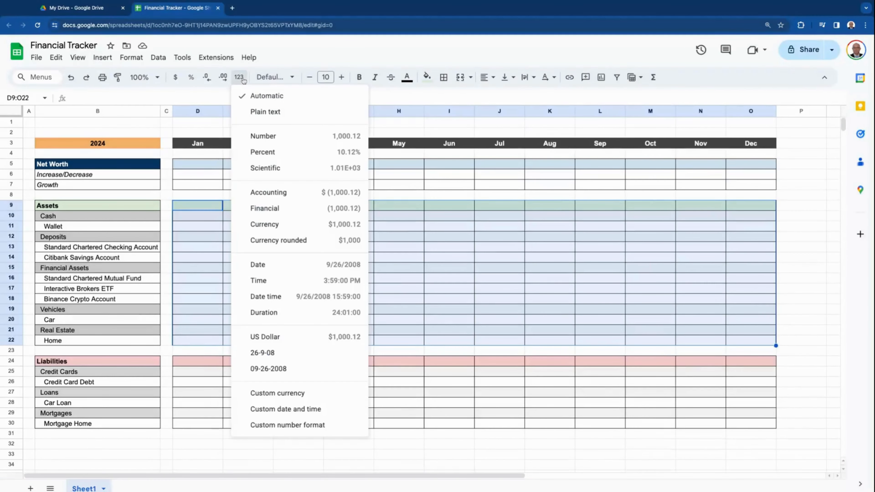
click(309, 343)
click(222, 362)
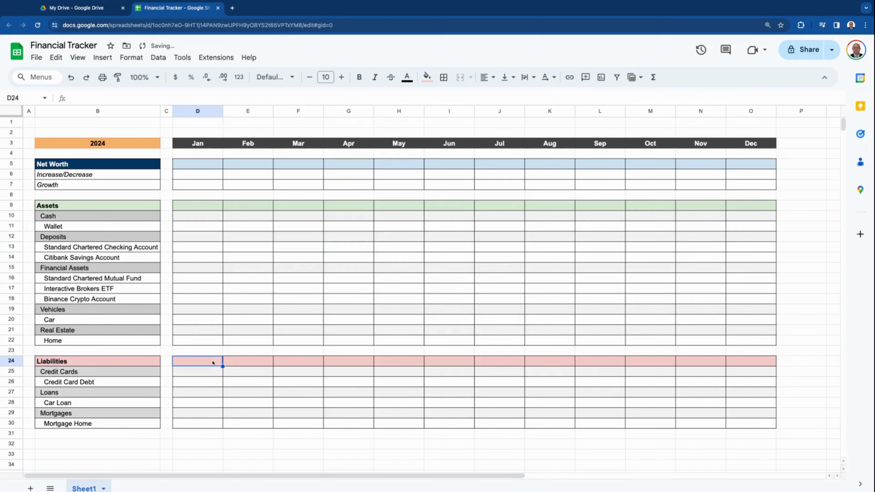
shift+click(734, 426)
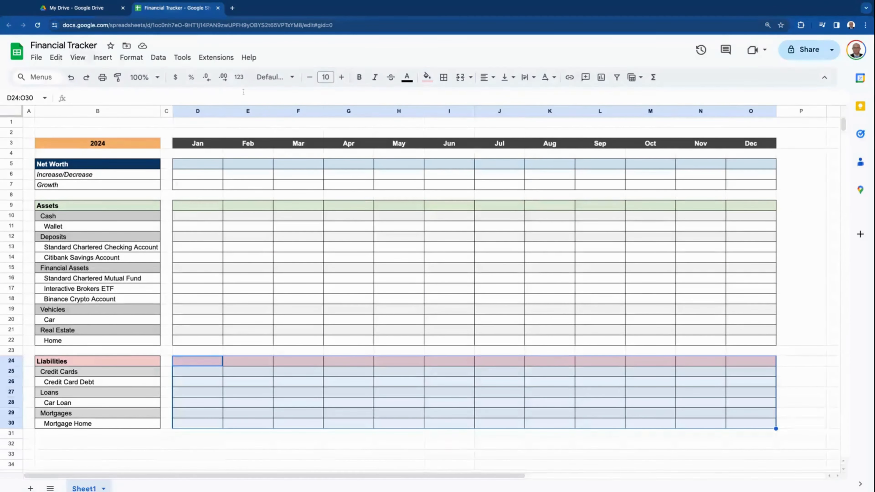
click(239, 77)
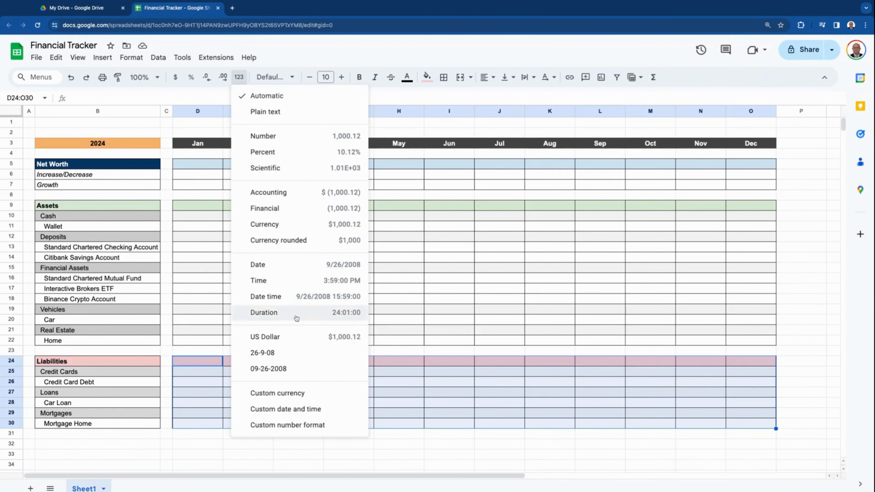
click(298, 339)
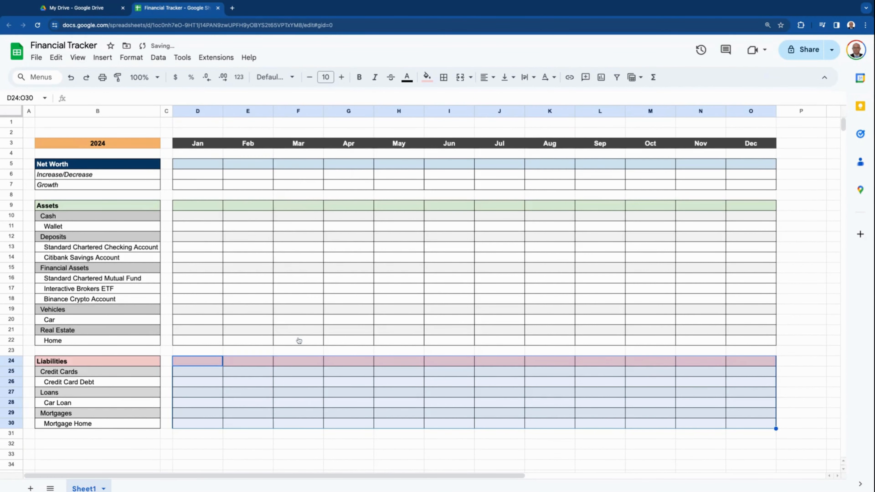
Format the monthly Growth cells D7:O7 as percentages.
click(216, 186)
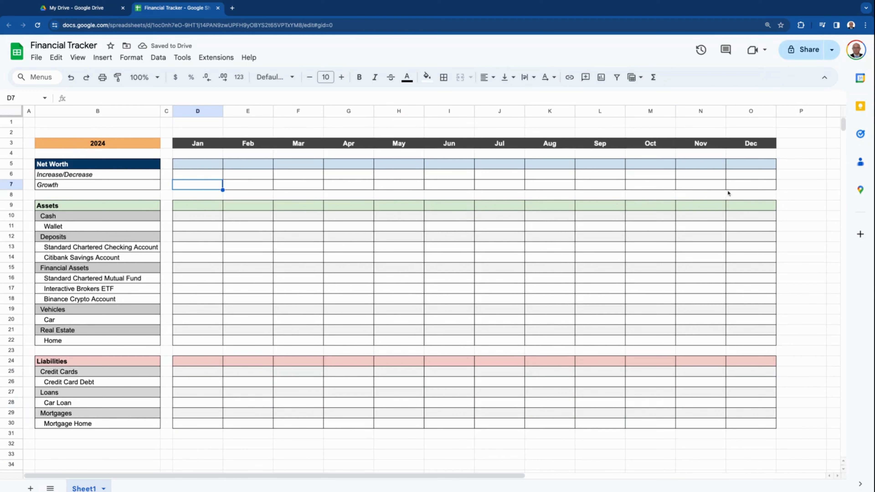
shift+click(750, 185)
click(191, 77)
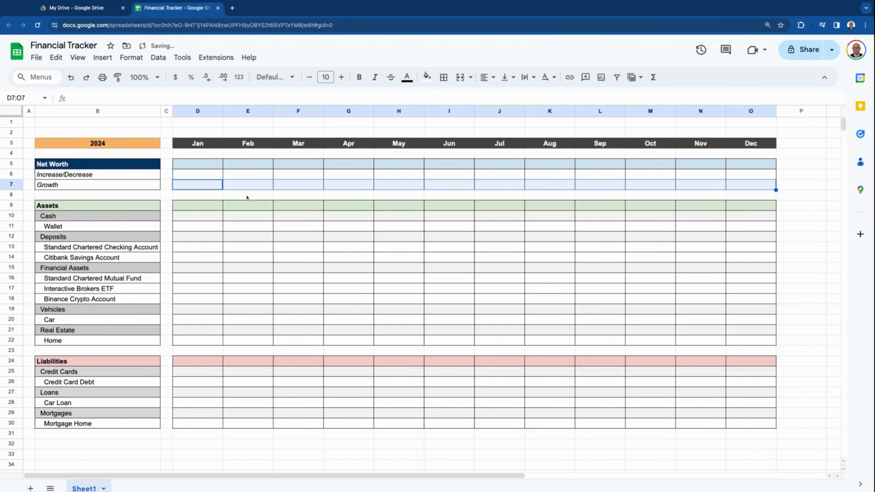
Set the text color to blue for the Wallet cells D11:O11 and the two deposit account rows D13:O14.
click(197, 230)
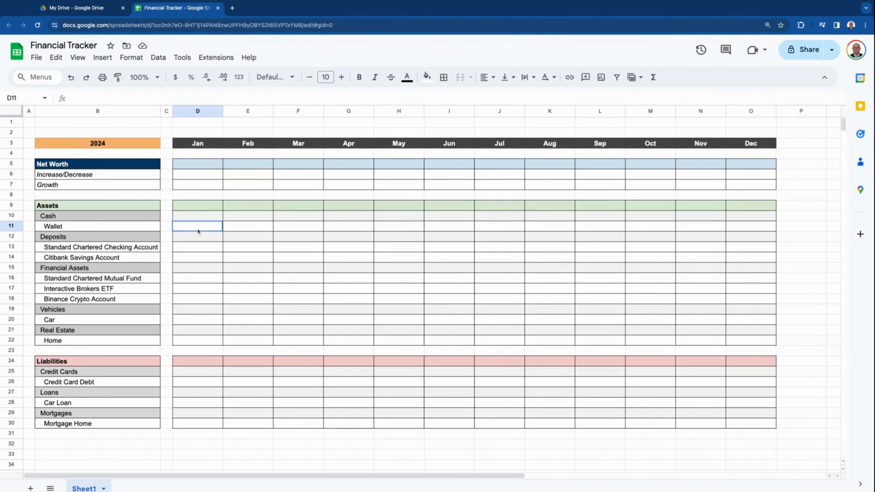
shift+click(746, 227)
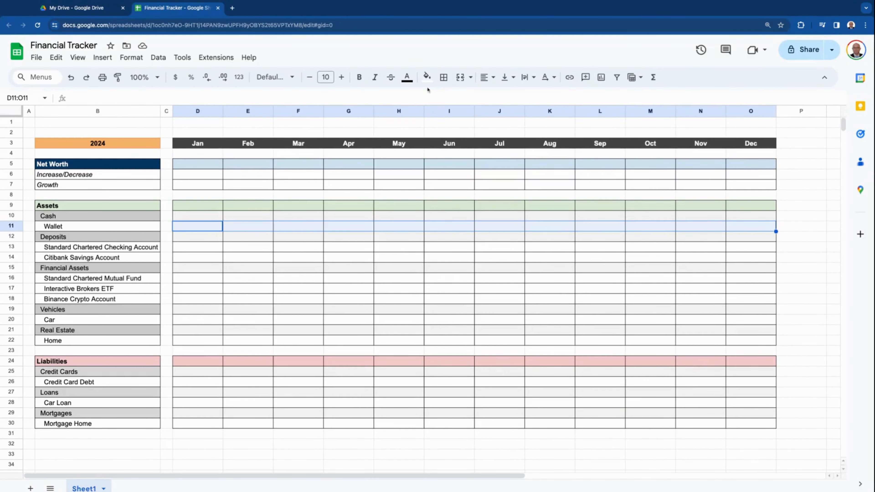
click(409, 78)
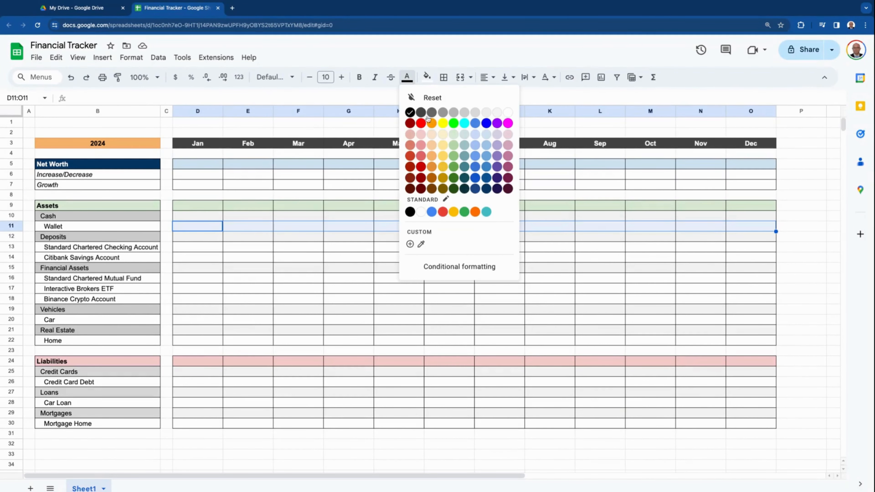
click(488, 125)
click(212, 247)
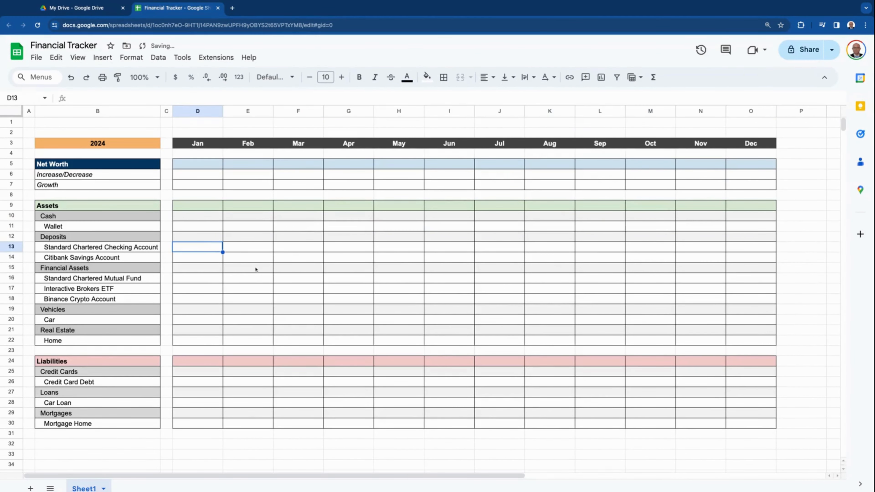
shift+click(747, 257)
click(406, 77)
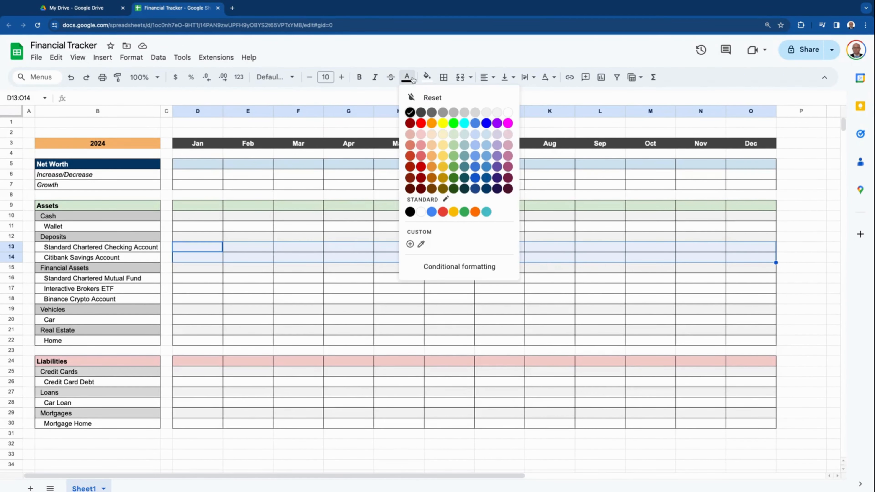
click(486, 125)
Set the text color to blue for the financial asset entries D16:O18, the Car cells D20:O20 and the Home cells D22:O22.
click(206, 279)
shift+click(750, 299)
click(407, 77)
click(487, 124)
click(212, 319)
shift+click(750, 319)
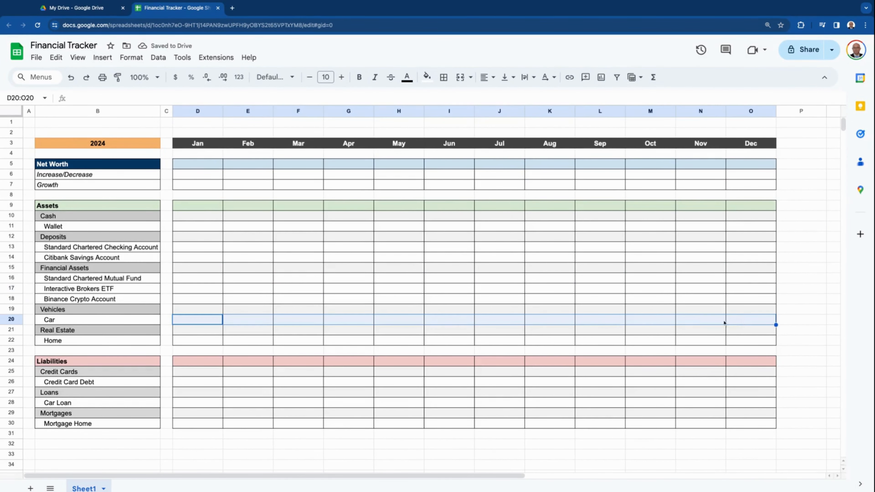
click(407, 78)
click(485, 125)
click(207, 340)
shift+click(750, 340)
click(407, 78)
click(486, 125)
Set the text color to blue for the Credit Card Debt, Car Loan and Mortgage Home cells in D26:O26, D28:O28 and D30:O30.
click(205, 383)
shift+click(735, 384)
click(407, 77)
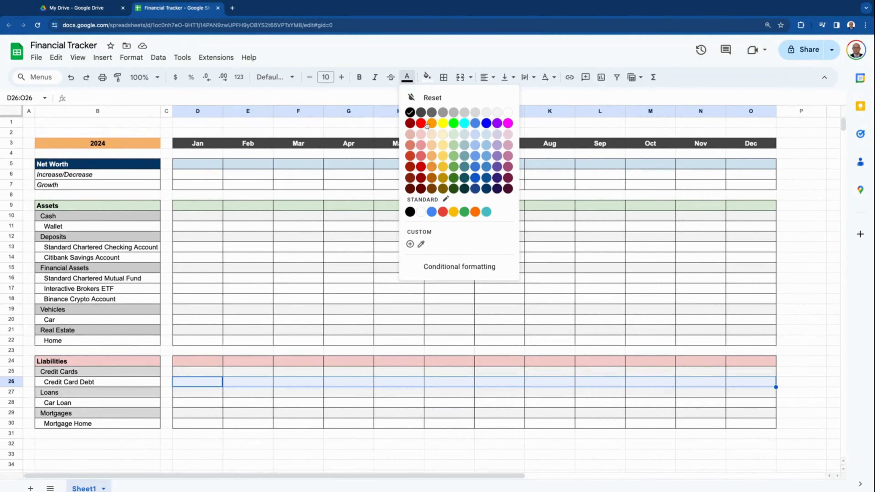
click(484, 126)
click(207, 403)
shift+click(683, 403)
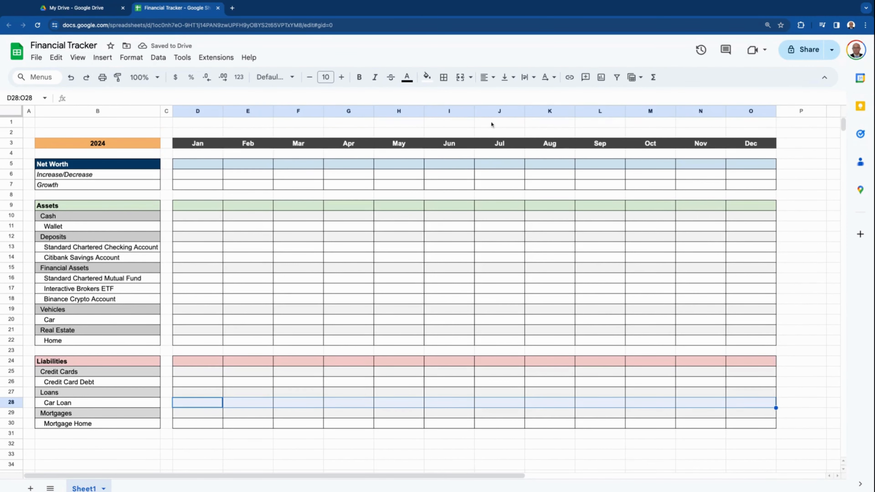
click(406, 77)
click(485, 123)
click(199, 423)
shift+click(740, 423)
click(406, 78)
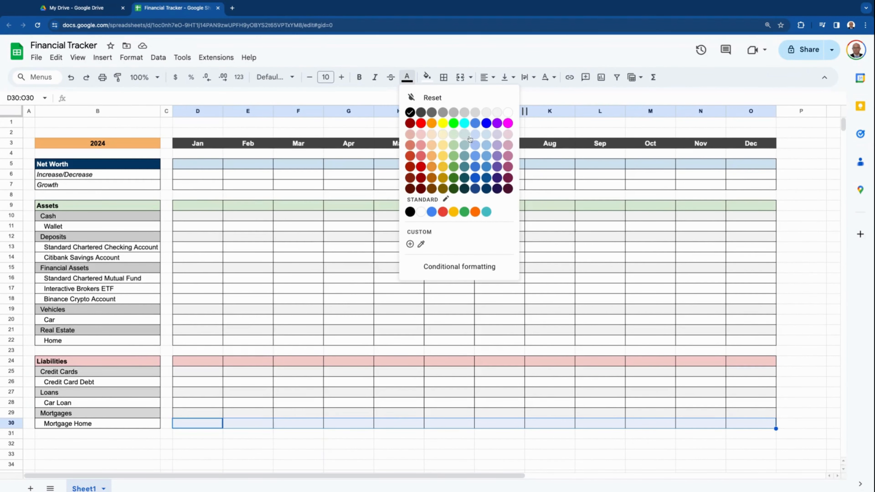
click(487, 126)
click(270, 270)
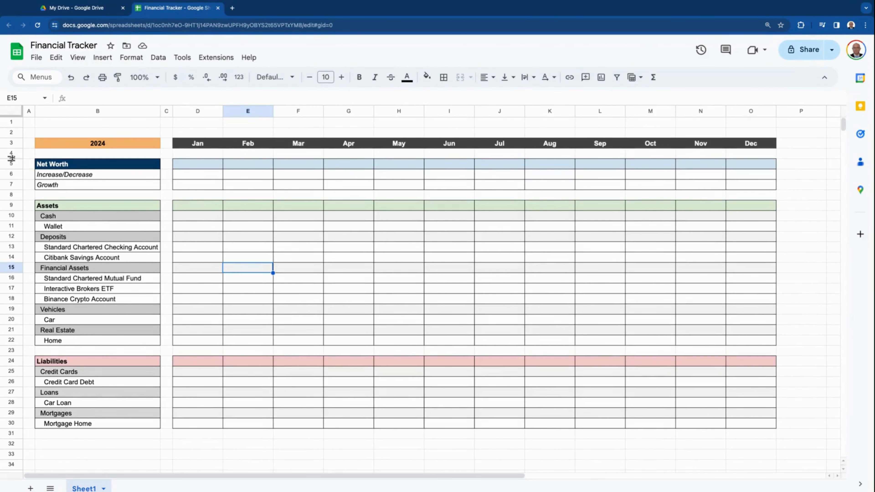
Delete the empty row 2 above the year and month headings.
click(12, 133)
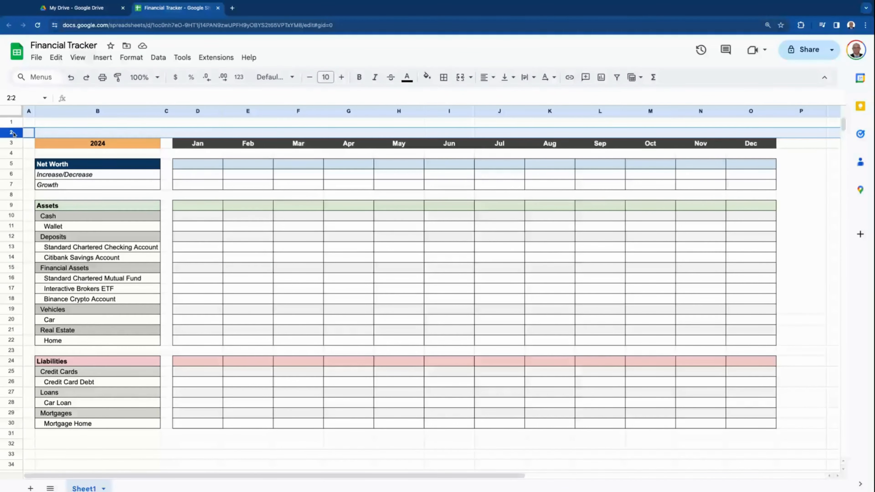
right_click(12, 133)
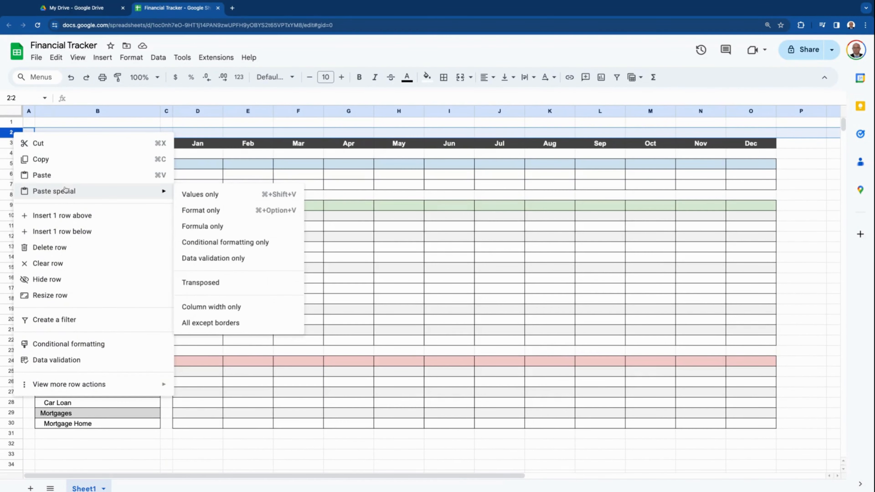
click(62, 247)
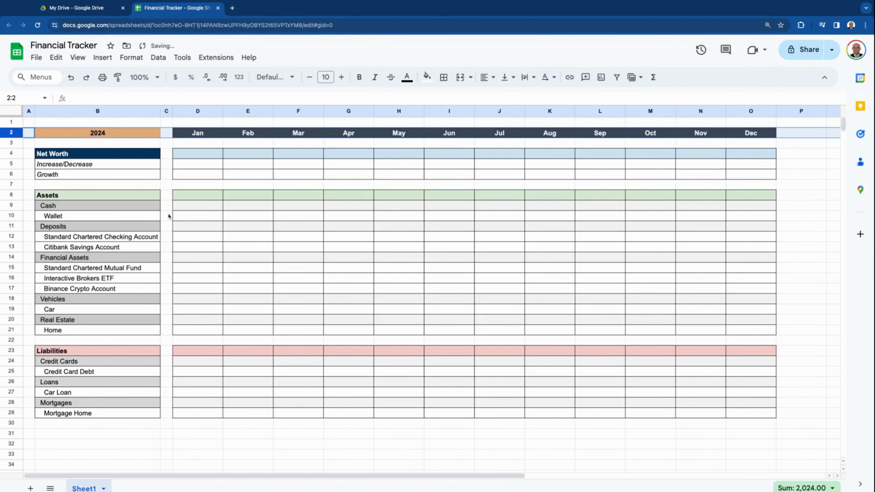
Enter the January amounts 100 for Wallet, 20000 for Standard Chartered Checking Account and 30000 for Citibank Savings Account.
click(200, 216)
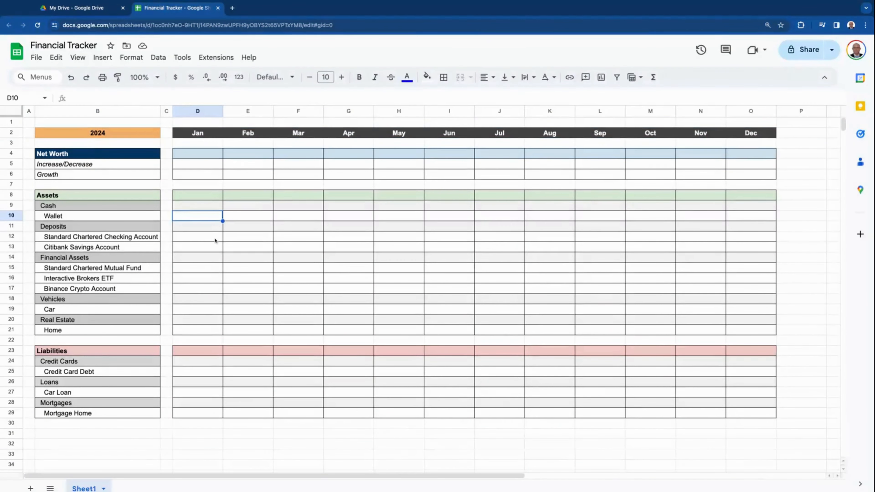
text(100)
key(Return)
key(Down)
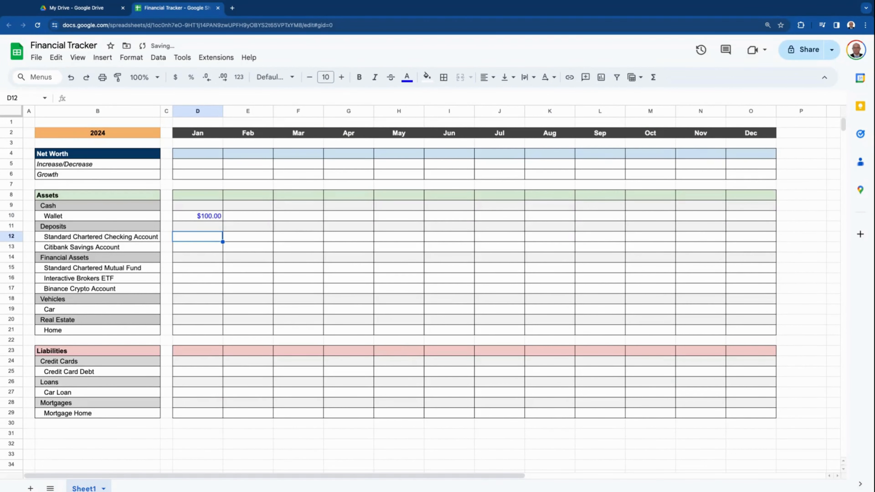
text(20000)
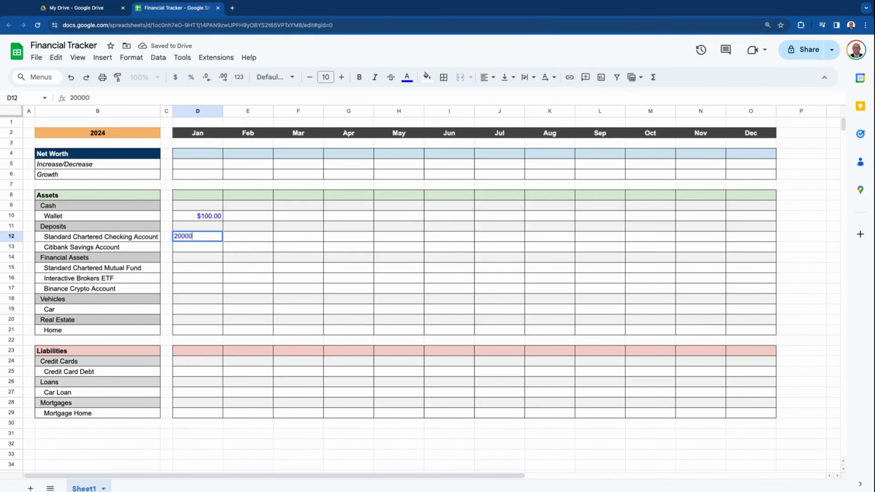
key(Return)
text(30000)
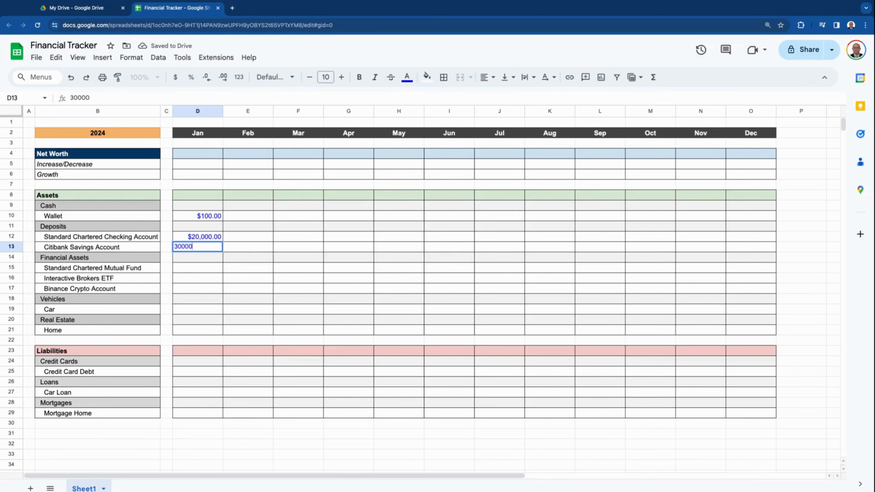
key(Return)
Enter the January financial assets: 40000 for Standard Chartered Mutual Fund, 30000 for Interactive Brokers ETF and 5000 for Binance Crypto Account.
key(Return)
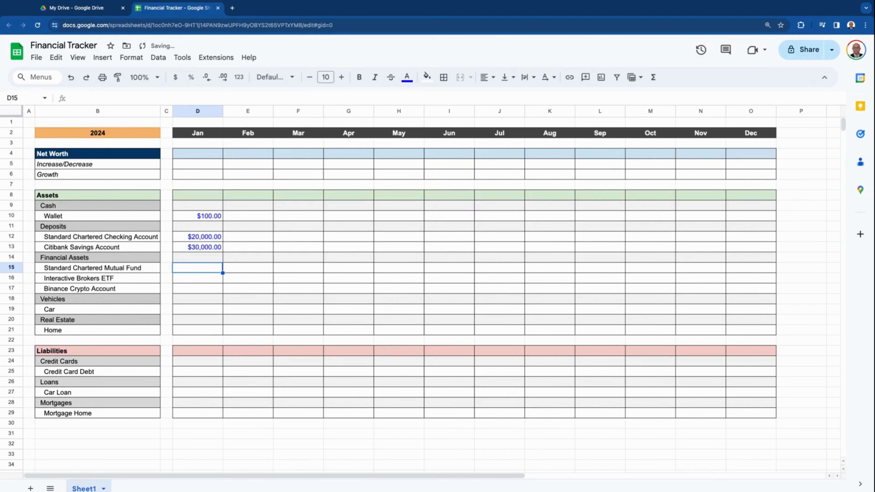
text(40000)
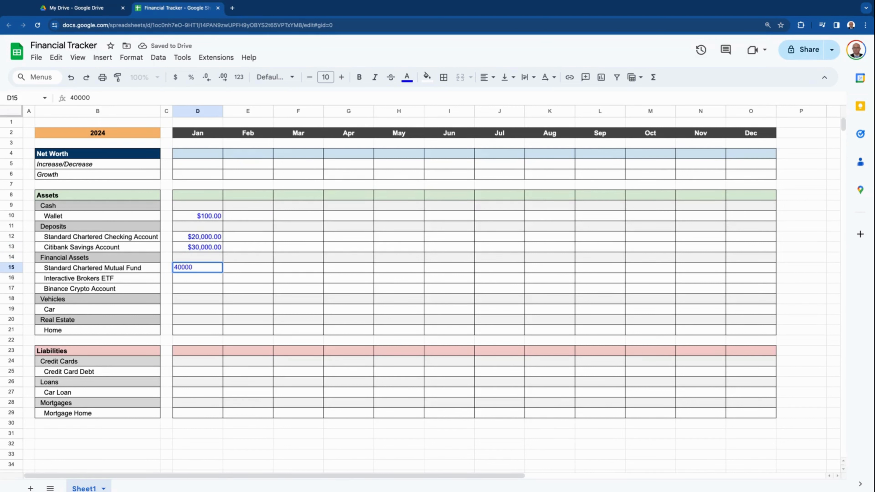
key(Return)
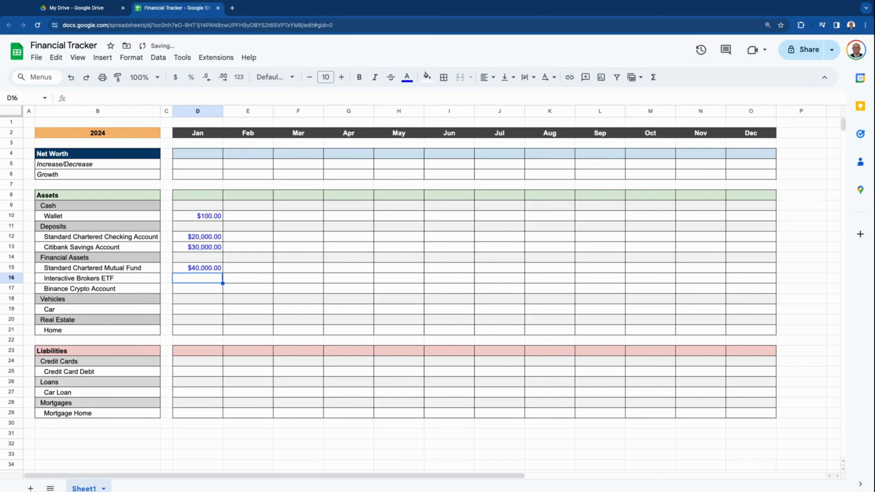
text(30000)
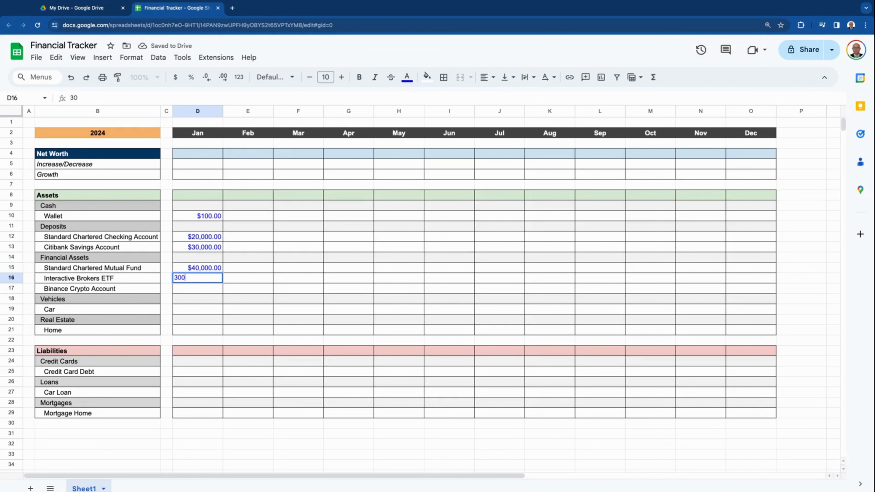
key(Return)
text(5000)
key(Return)
Enter the January values 10000 for Car and 200000 for Home.
key(Return)
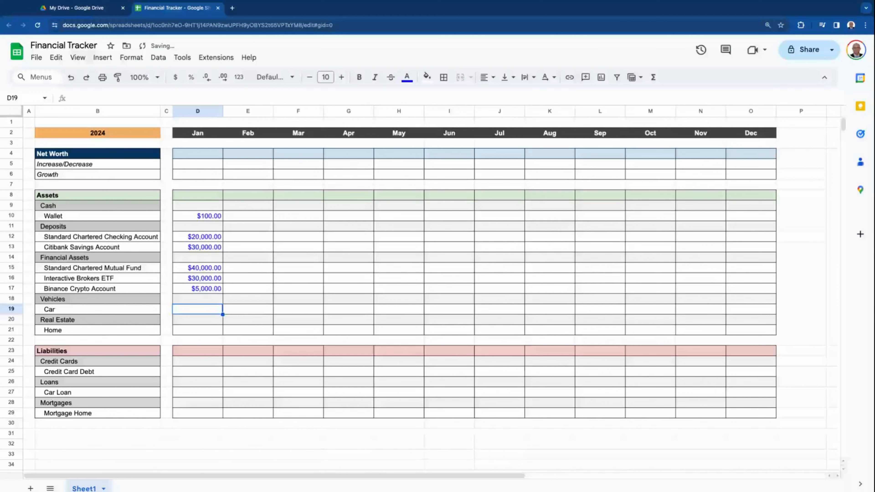
text(10000)
key(Return)
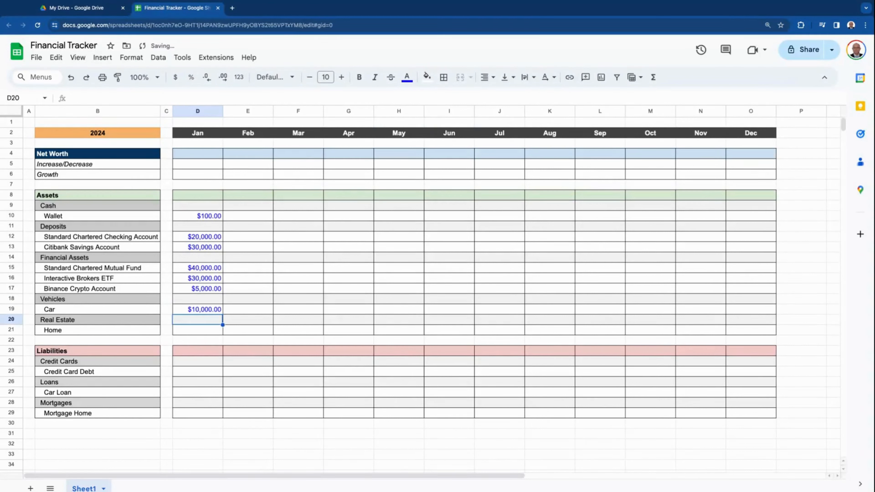
key(Down)
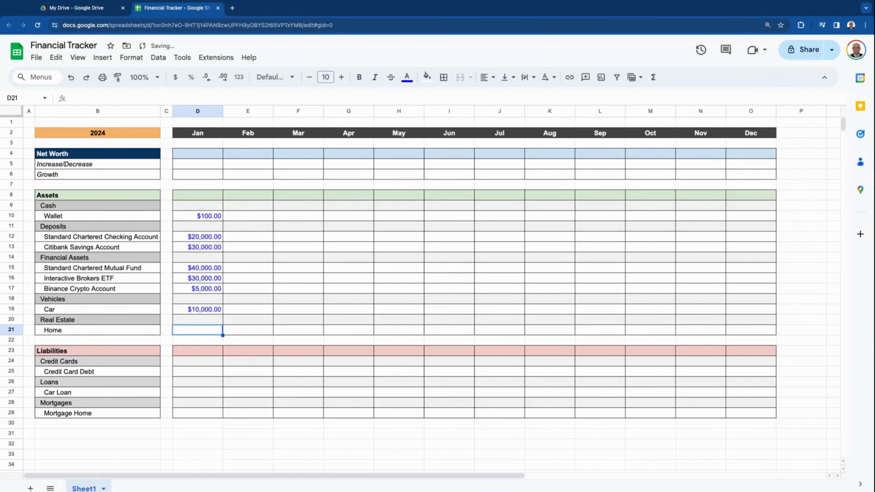
text(200000)
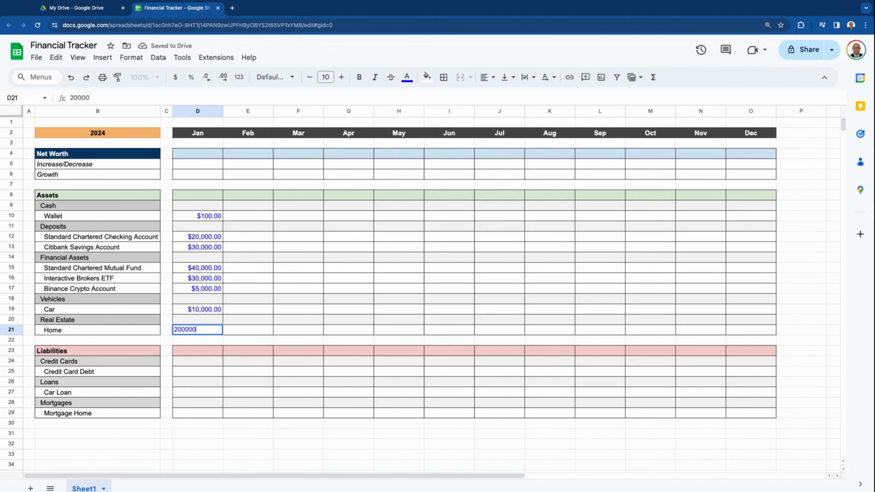
key(Return)
Enter the January liabilities: 2000 for Credit Card Debt, 2500 for Car Loan and 100000 for Mortgage Home.
key(Down)
key(Down)
key(Down)
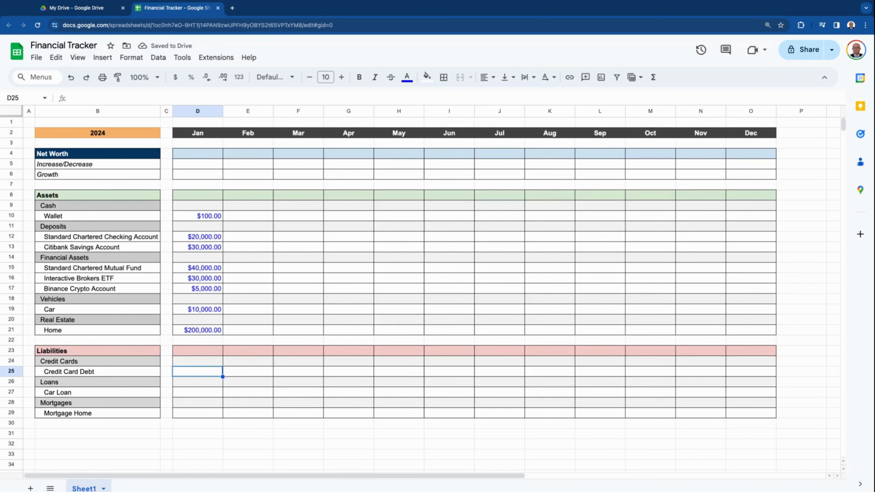
text(2000)
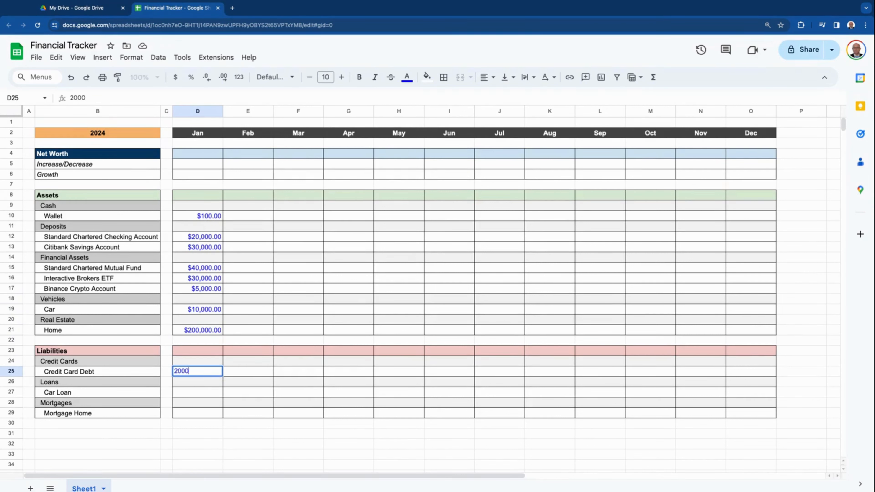
click(213, 392)
text(2500)
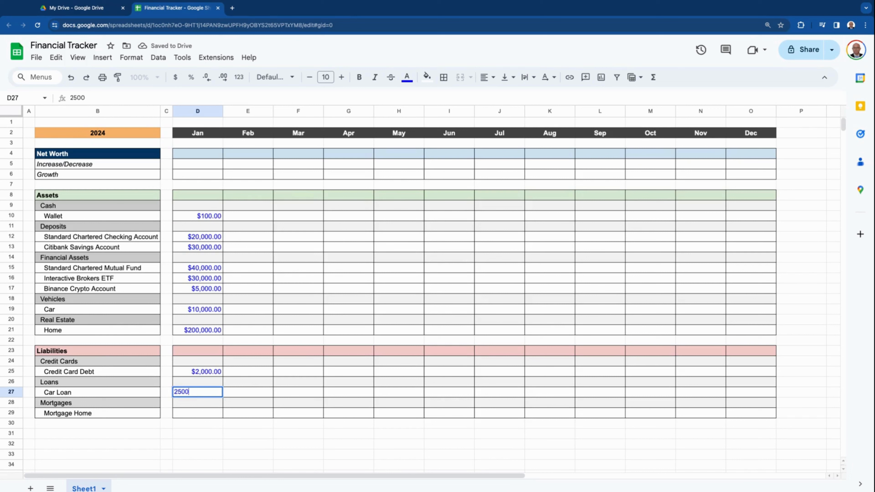
key(Return)
key(Down)
text(100000)
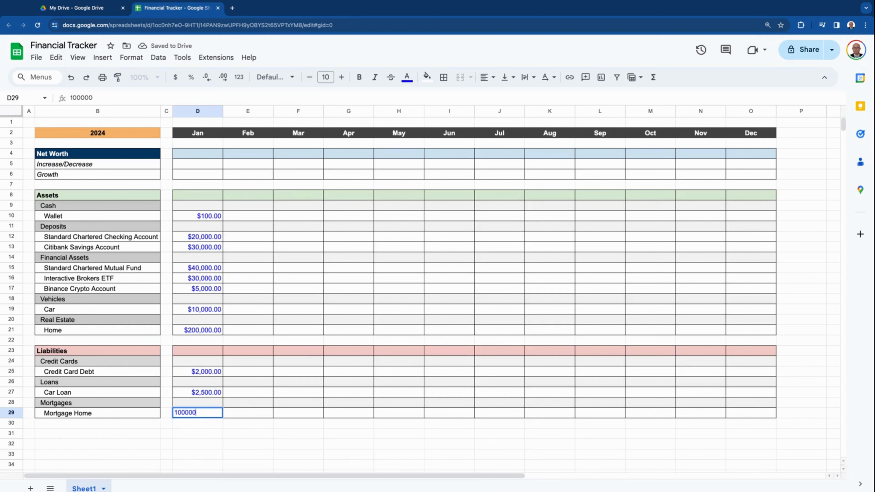
click(256, 371)
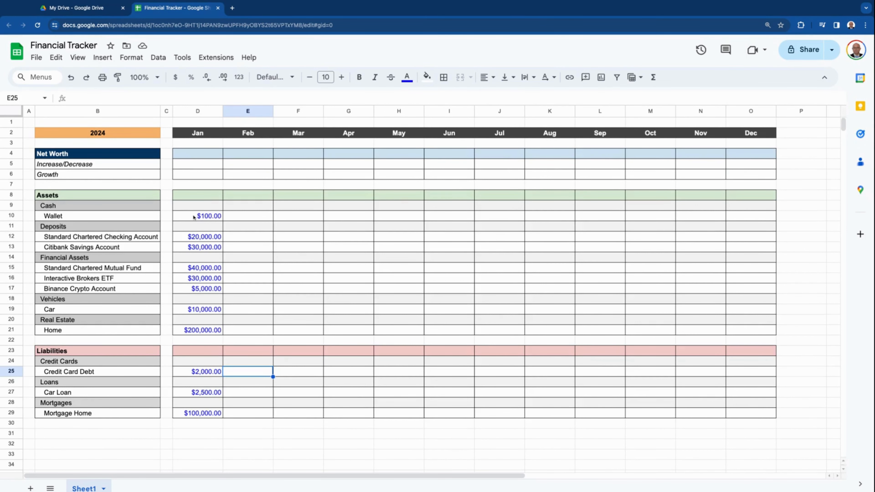
Enter the January category formulas =D29 for Mortgages in D28 and =D27 for Loans in D26.
click(197, 402)
text(=D29)
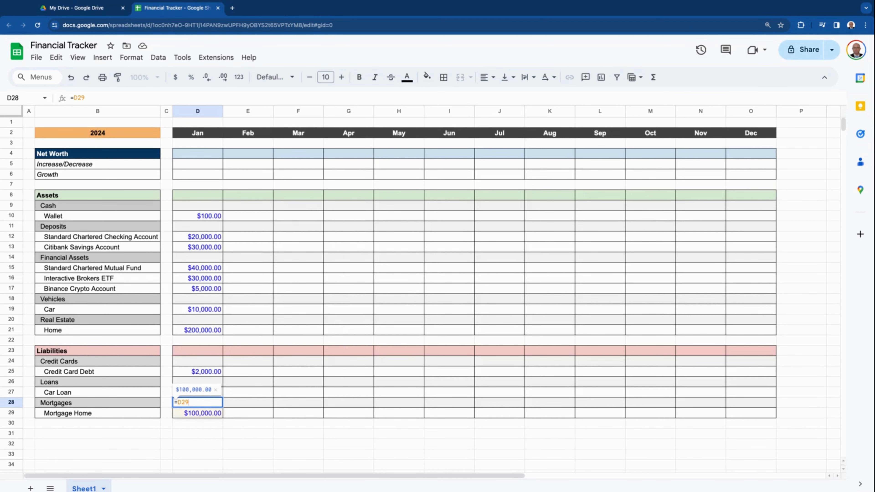
key(Return)
key(Up)
key(Up)
key(Up)
key(Up)
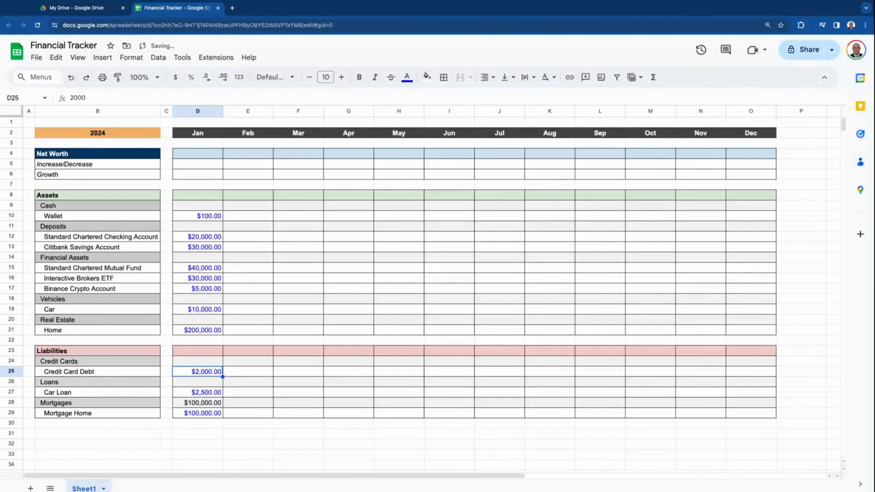
key(Down)
text(=D27)
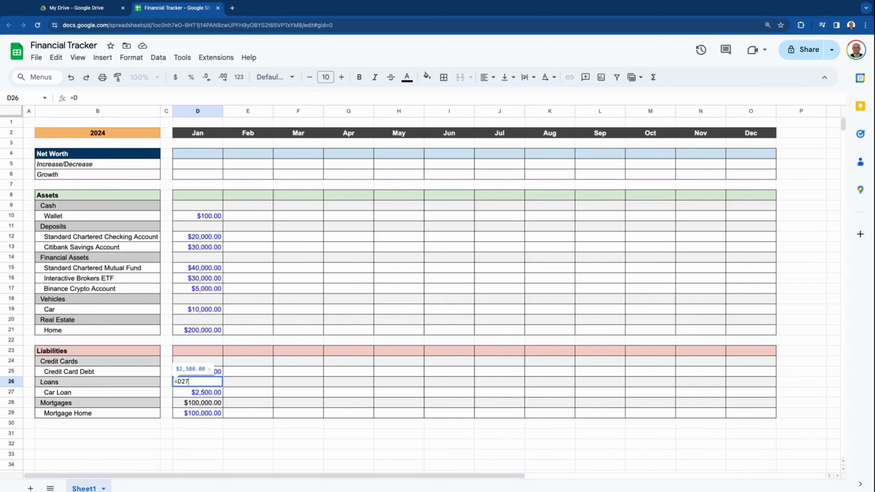
key(Return)
Enter the formula =D25 for the January Credit Cards category in D24.
key(Up)
key(Up)
key(Up)
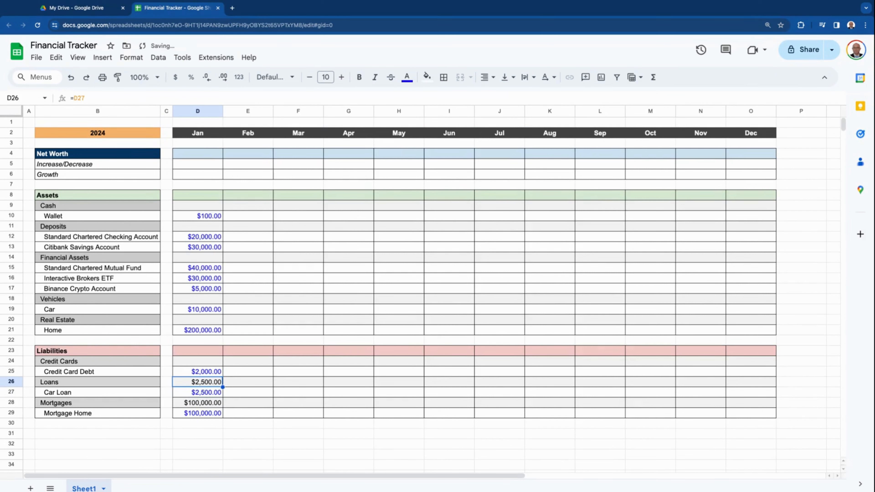
text(=D25)
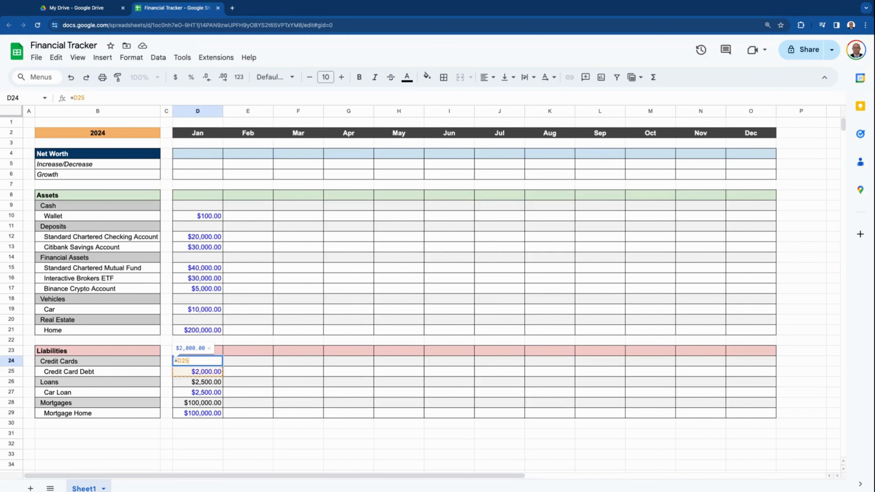
key(Return)
Total the January Liabilities in D23 with the formula =D24+D26+D28.
key(Up)
key(Up)
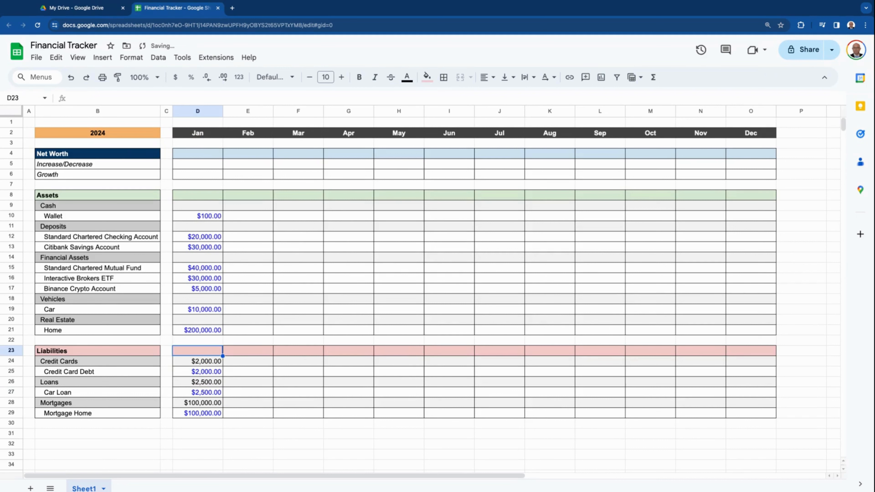
text(=)
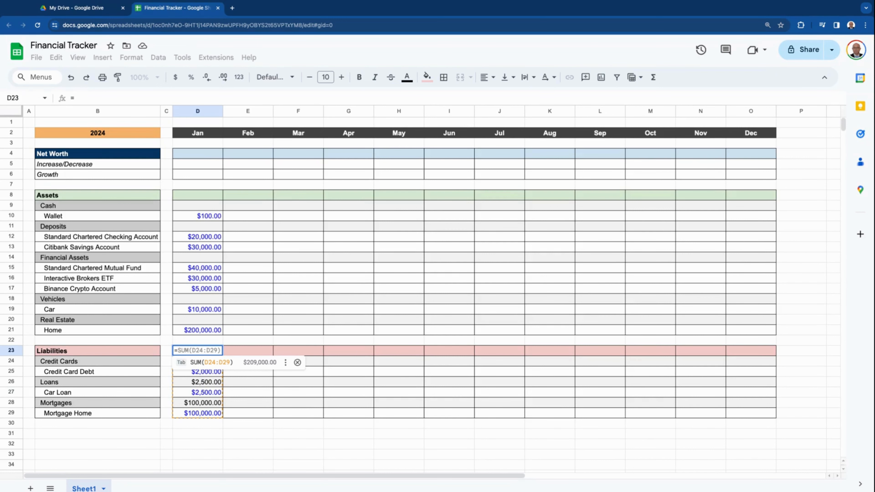
text(D25)
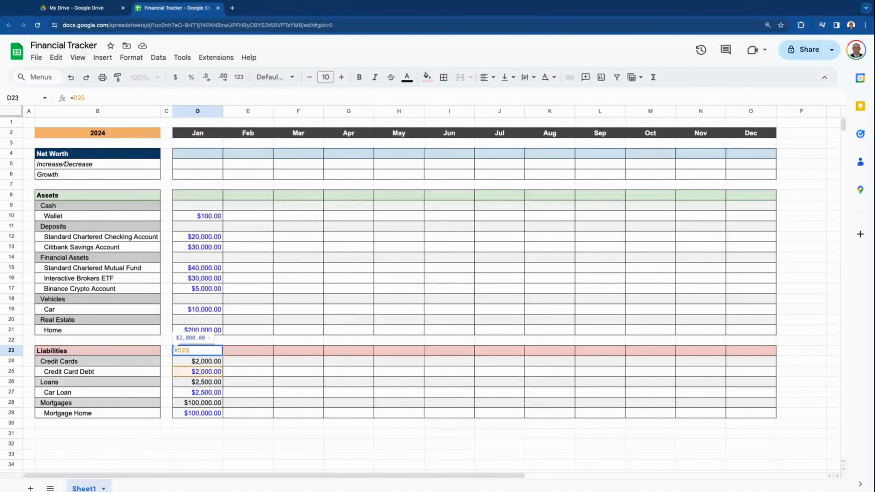
key(Up)
text(+D26)
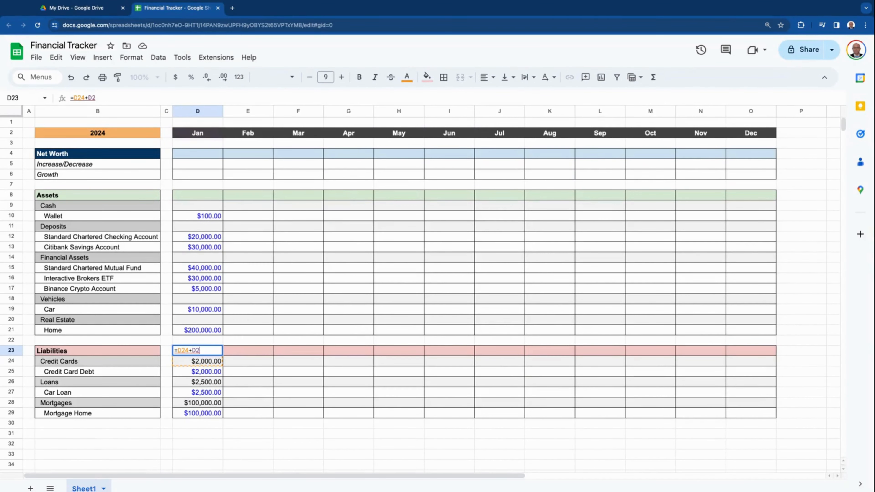
text(+)
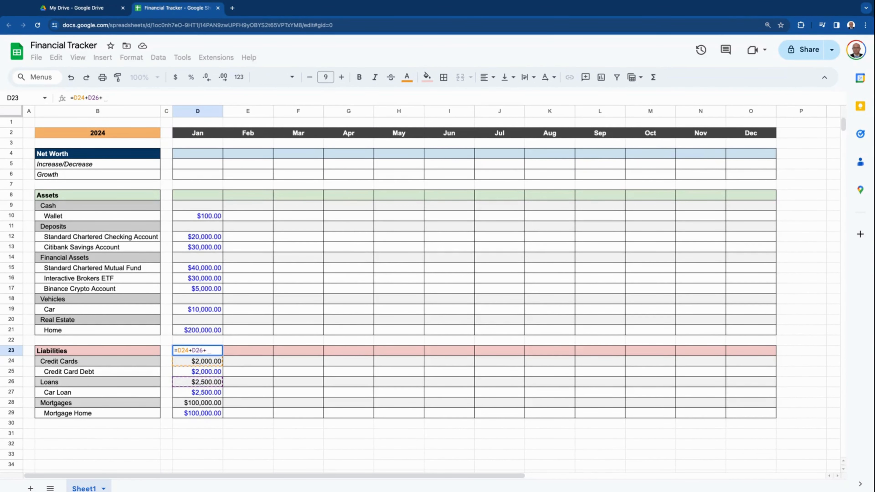
text(D28)
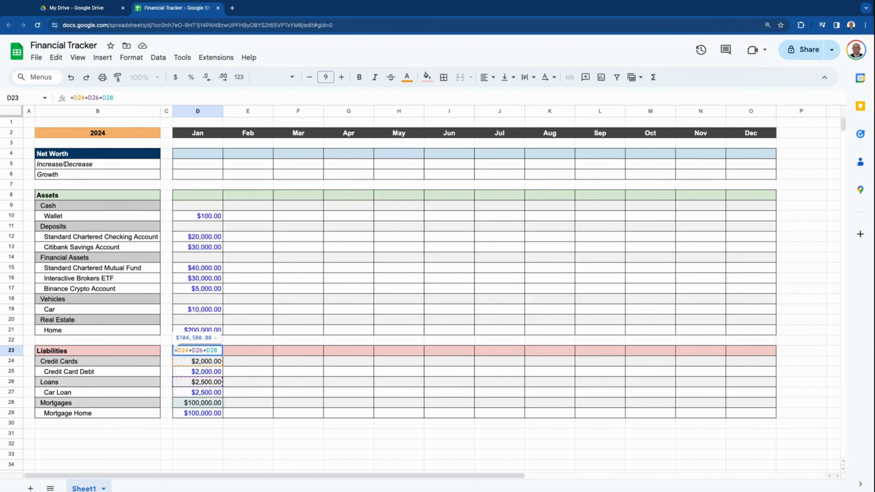
key(Return)
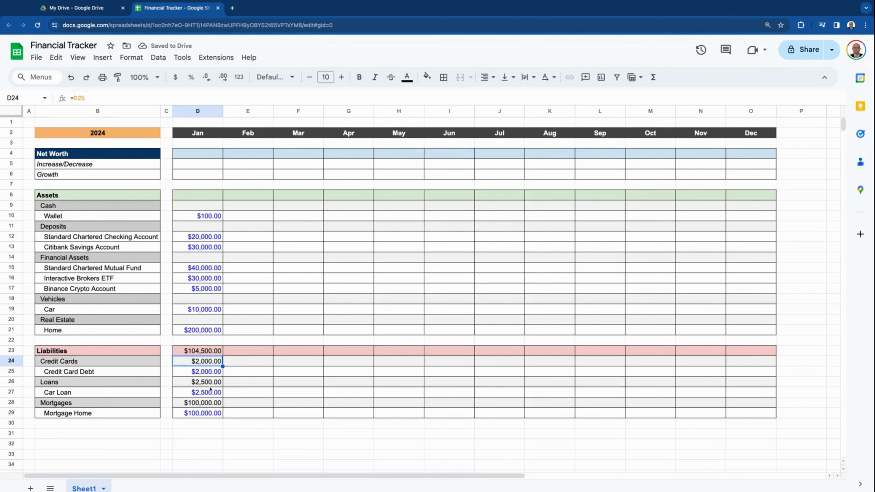
Enter the January category formulas =D21 for Real Estate in D20 and =D19 for Vehicles in D18.
click(202, 324)
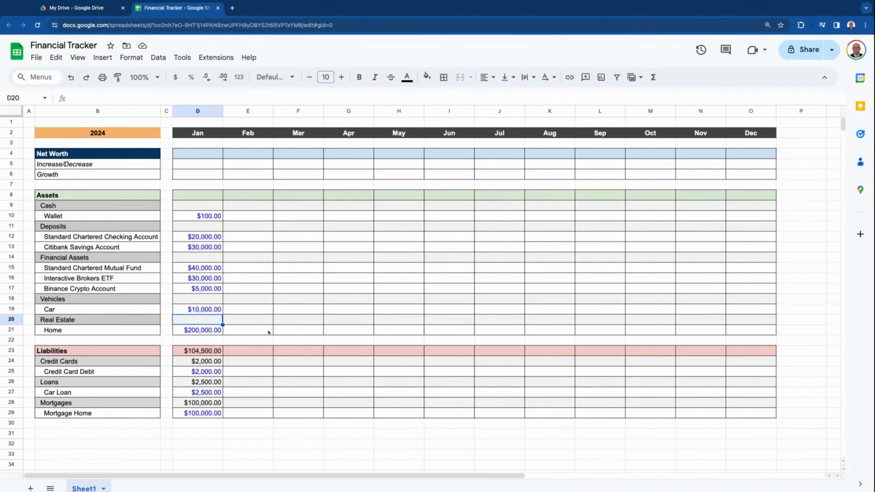
text(=D21)
key(Return)
key(Up)
key(Up)
key(Up)
text(=D)
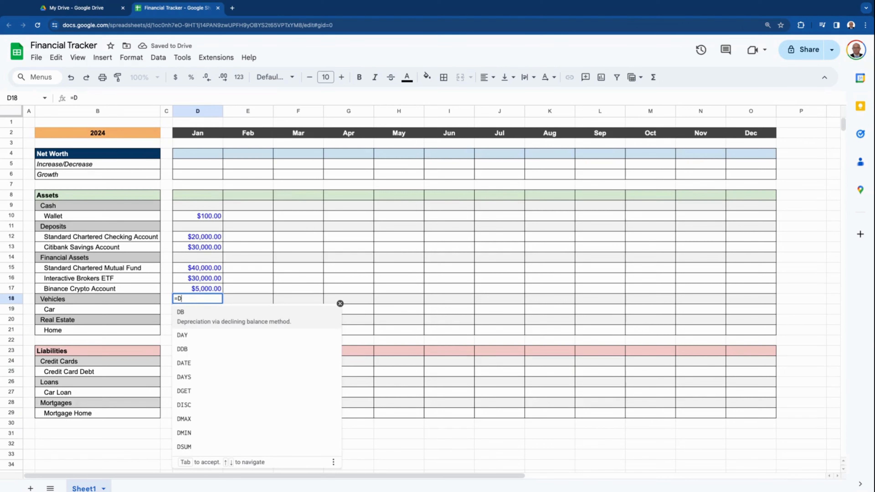
text(19)
key(Return)
Total the January Financial Assets in D14 with the formula =SUM(D15:D17).
key(Up)
key(Up)
key(Up)
key(Up)
key(Up)
text(=SUM)
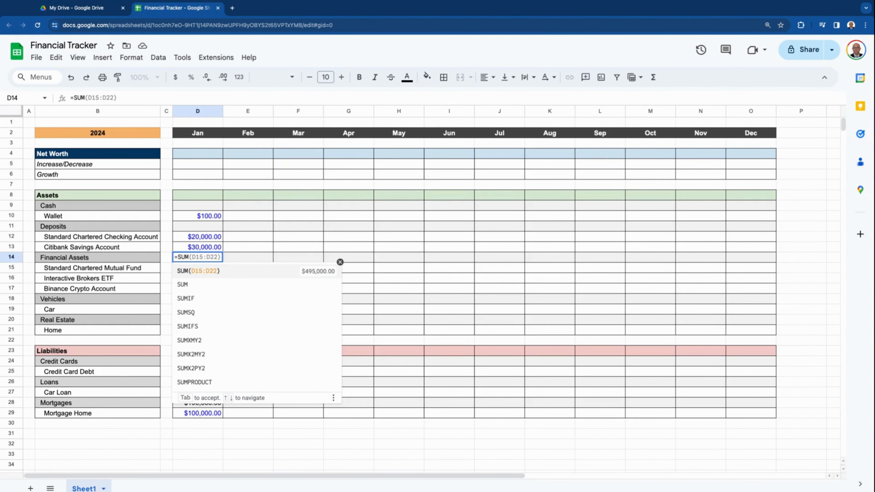
text((D15:)
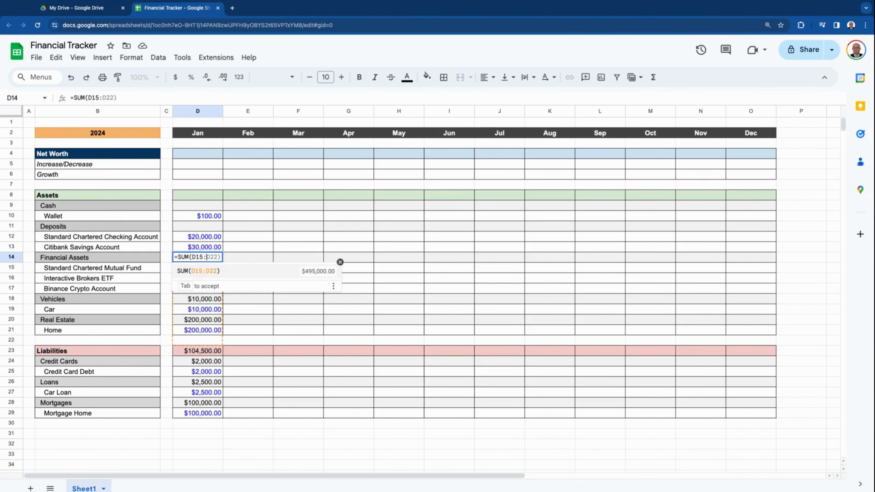
text(D17)
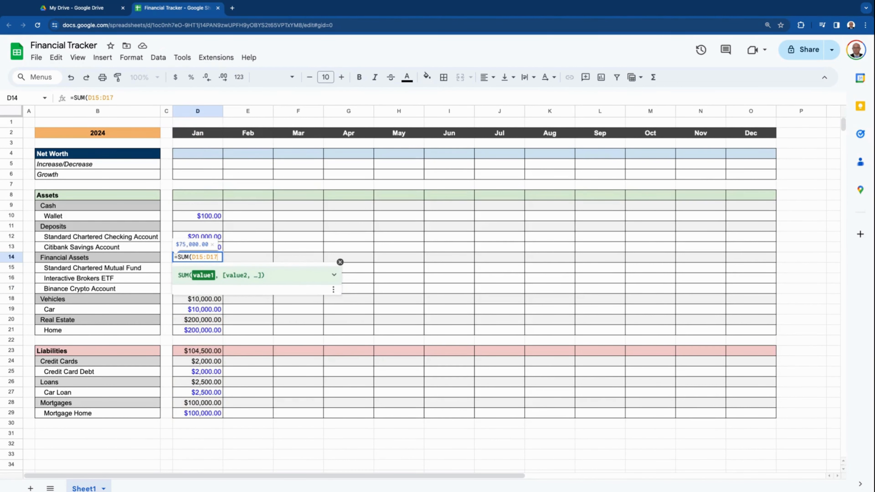
text())
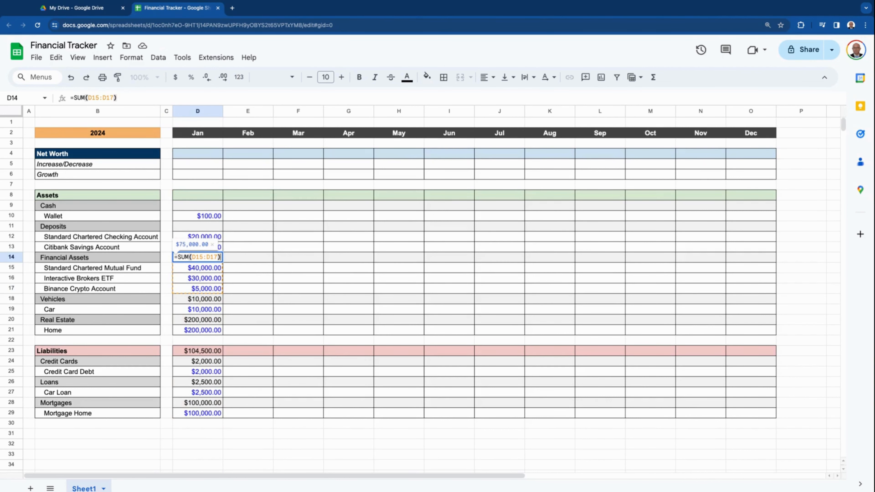
key(Return)
Total the January Deposits in D11 with the formula =SUM(D12:D13).
key(Up)
key(Up)
key(Up)
key(Up)
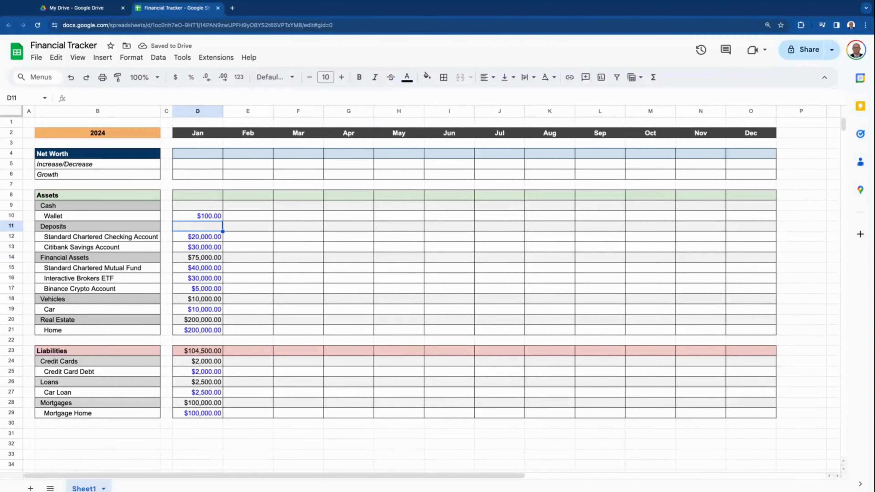
text(=SUM)
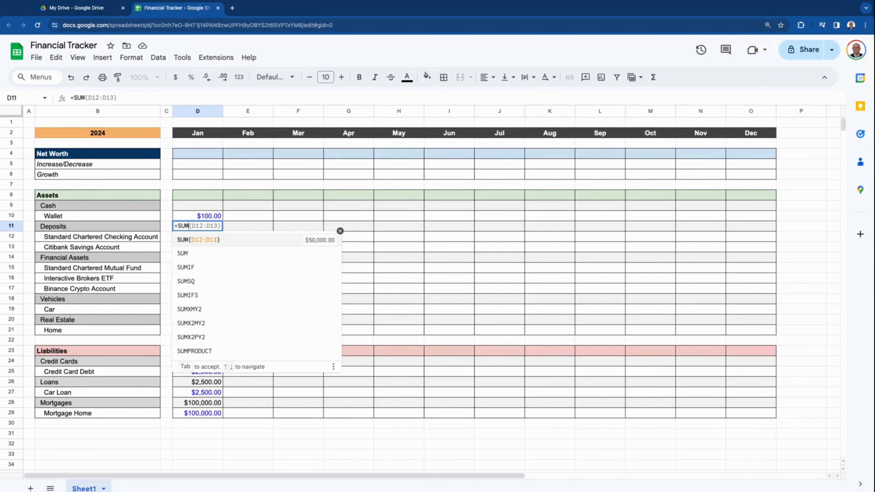
key(Return)
Enter the formula =D10 for the January Cash category in D9.
key(Up)
key(Up)
key(Up)
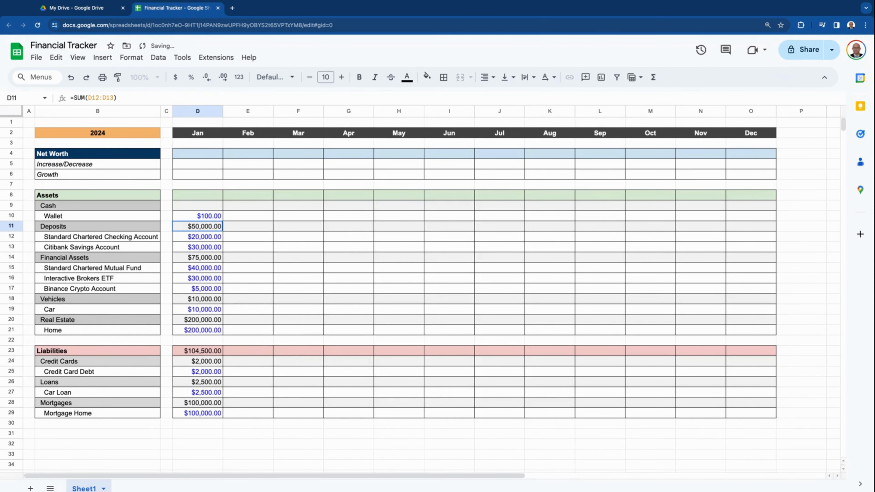
text(=D10)
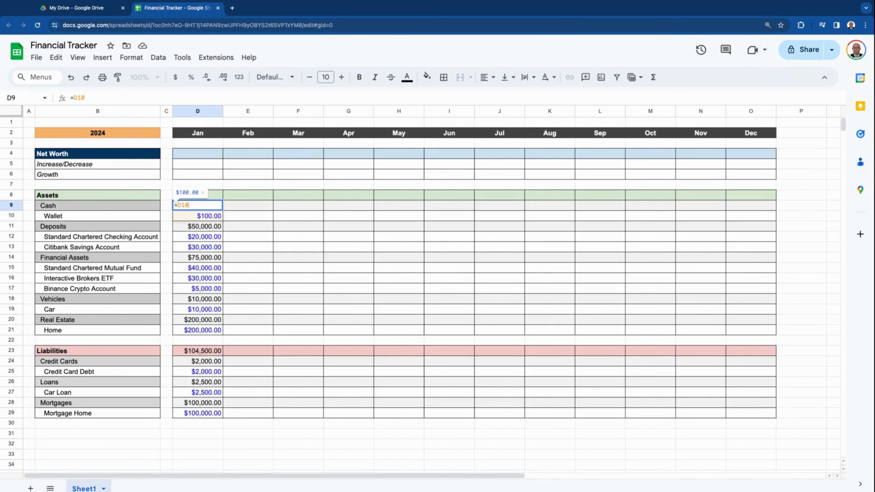
key(Return)
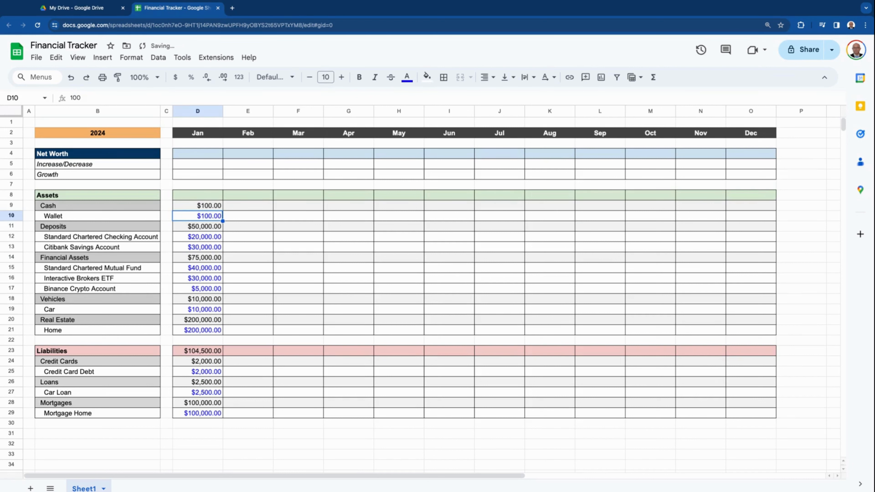
Total the January Assets in D8 with the formula =D9+D11+D14+D18+D20.
key(Up)
key(Up)
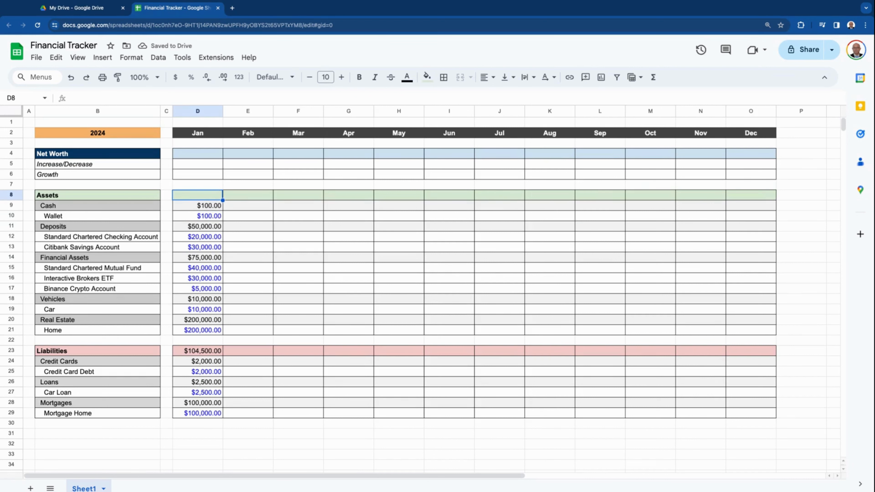
text(=D)
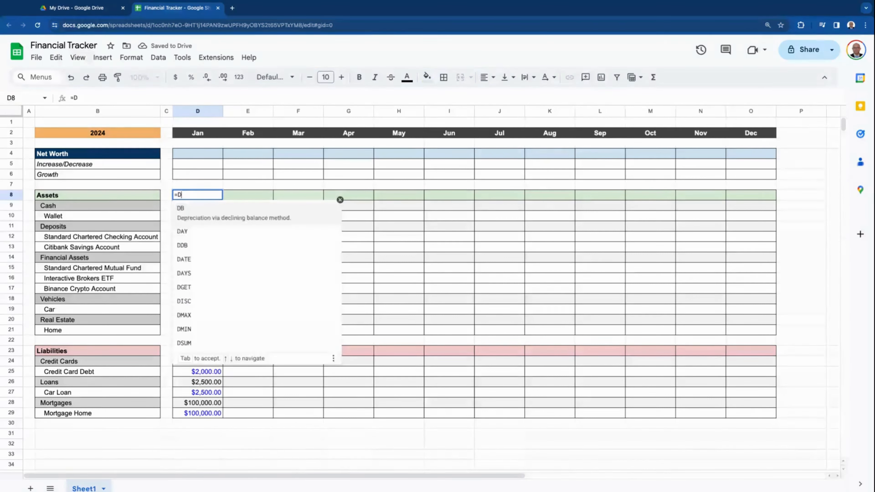
text(9+D)
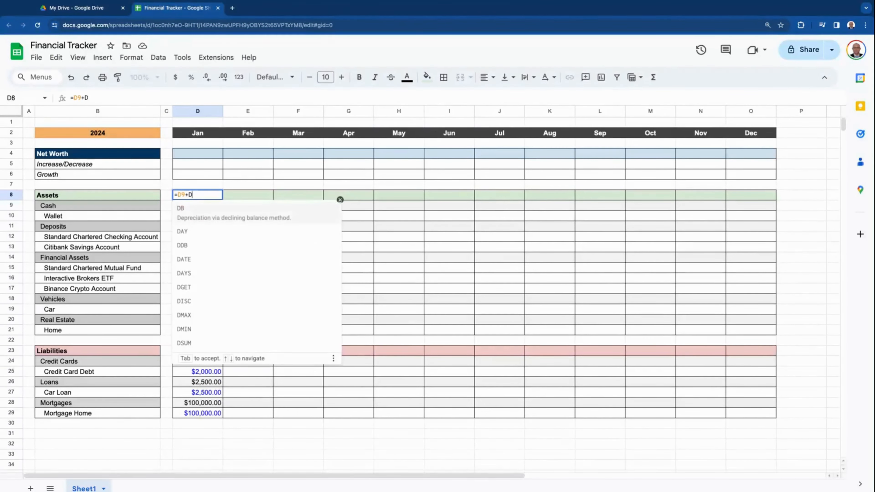
text(11+D14)
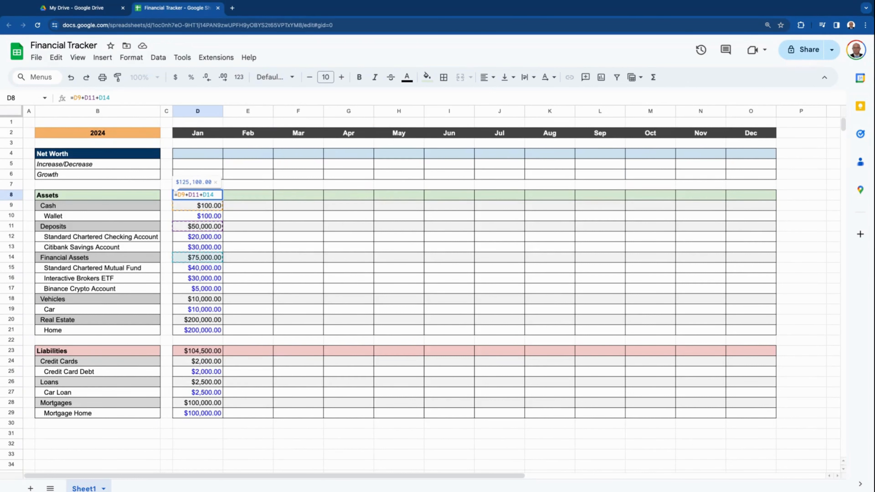
text(+)
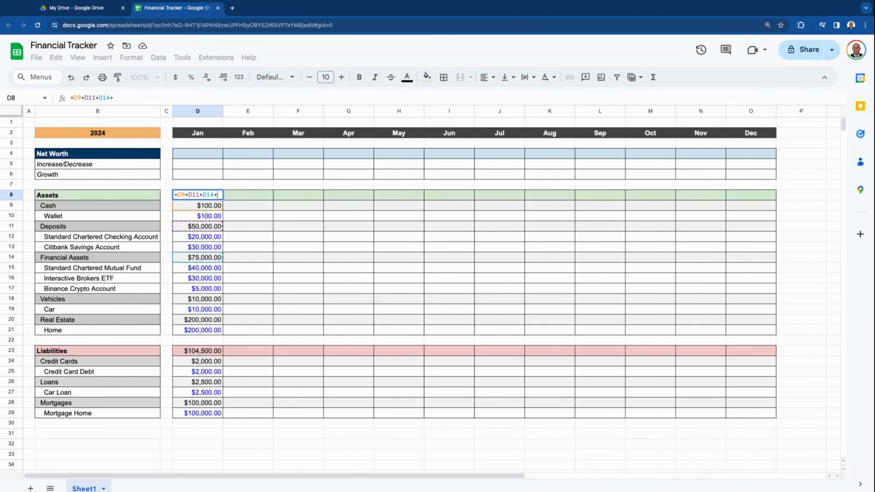
text(D)
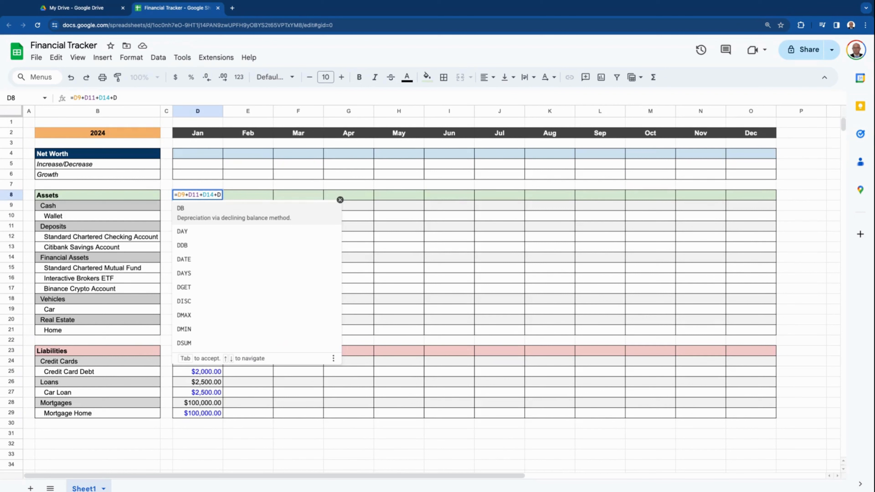
text(18+)
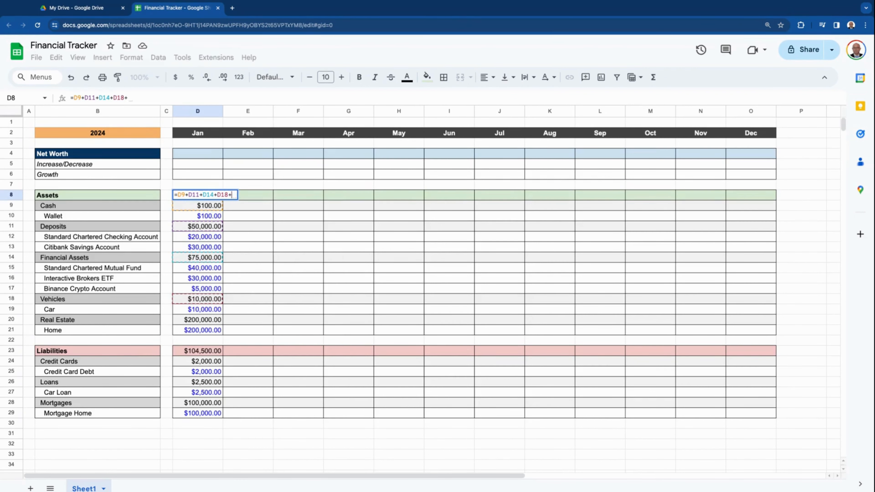
text(D20)
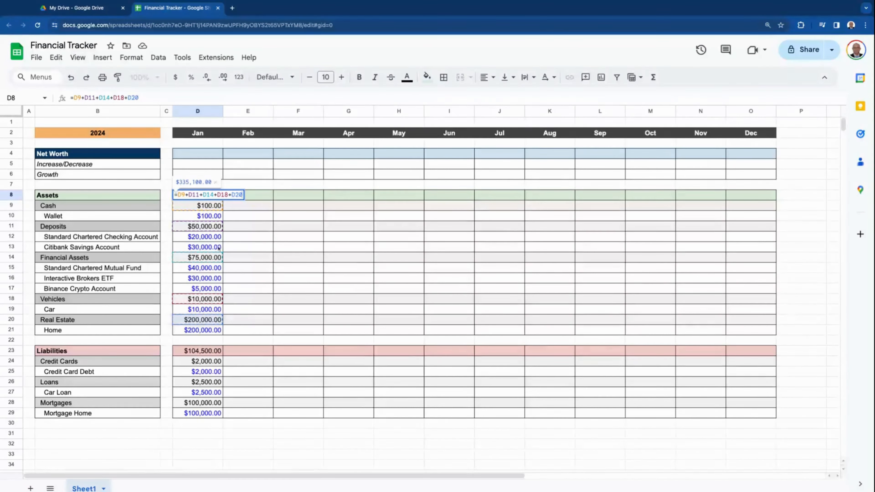
key(Return)
Calculate the January Net Worth in D4 as assets minus liabilities with the formula =D8-D23.
key(Up)
key(Up)
key(Up)
key(Up)
key(Up)
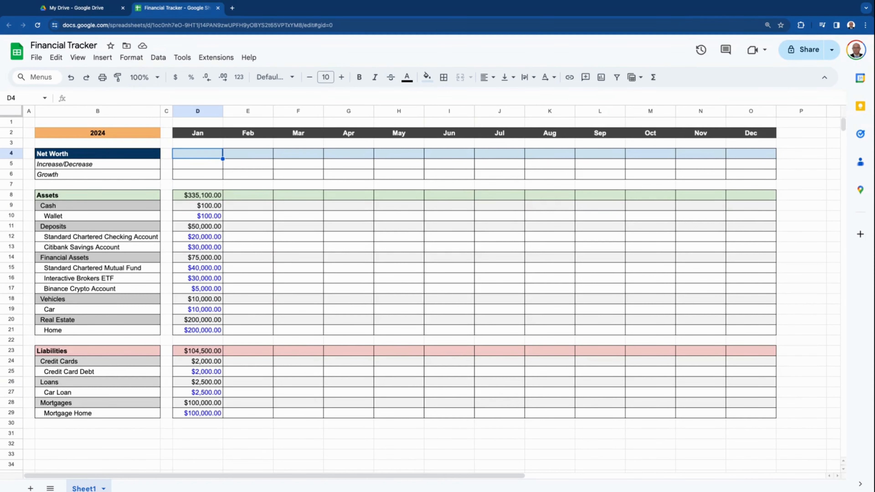
text(=)
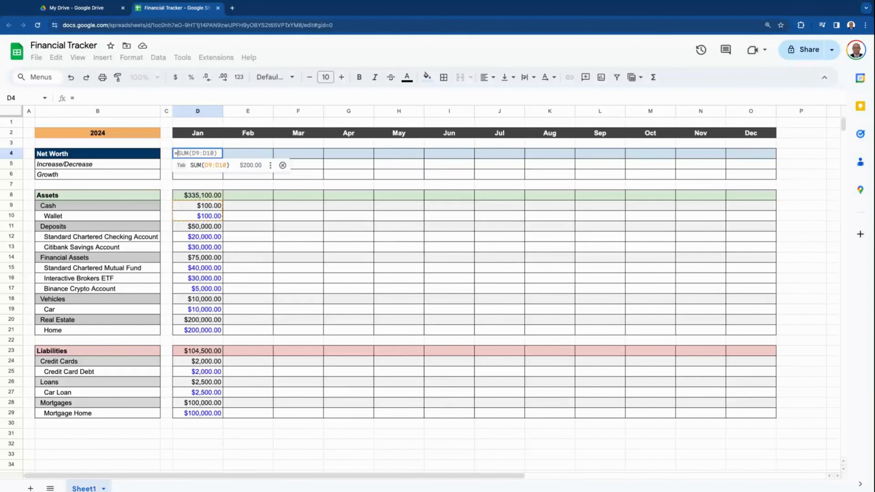
text(D8-)
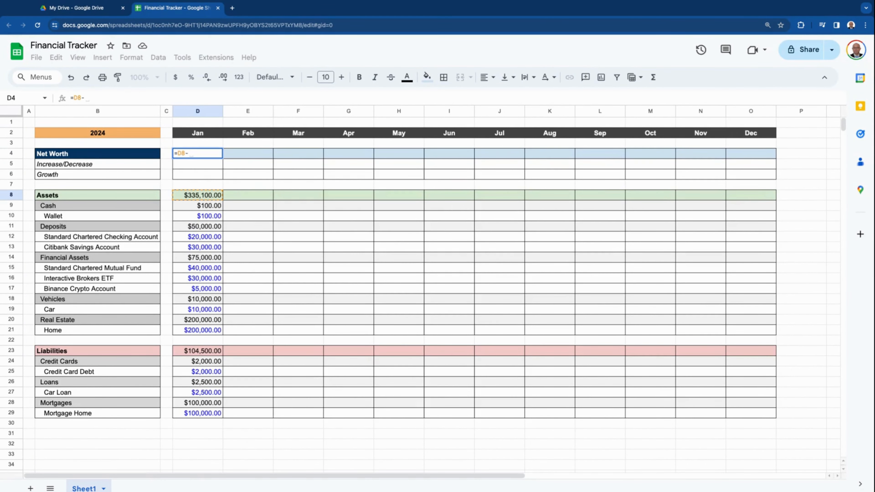
click(211, 351)
key(Return)
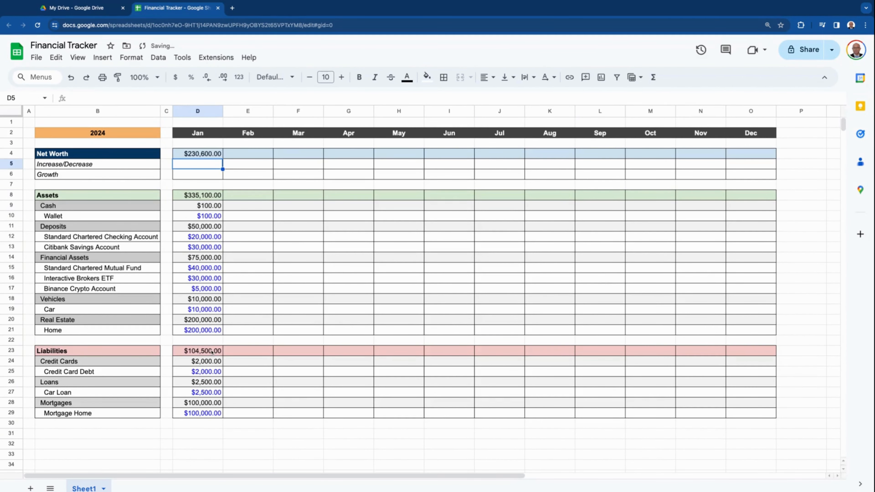
Enter 0 for both the January Increase/Decrease in D5 and the January Growth in D6.
key(Up)
key(Down)
text(0)
key(Return)
text(00)
key(Return)
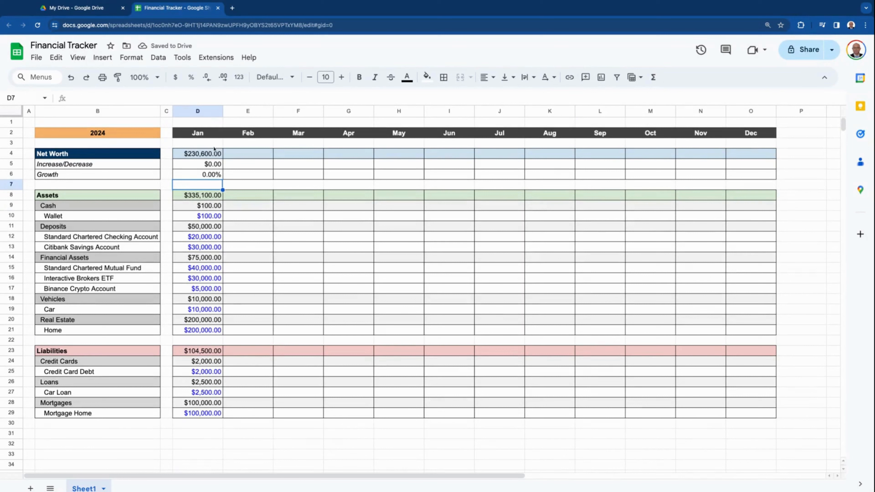
Remove the decimal places from the January Net Worth and Increase/Decrease amounts in D4:D5.
click(214, 155)
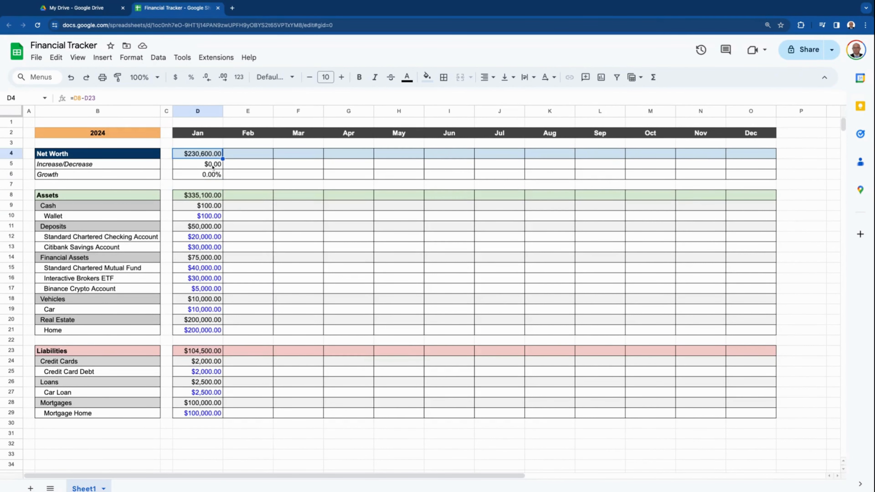
shift+click(212, 167)
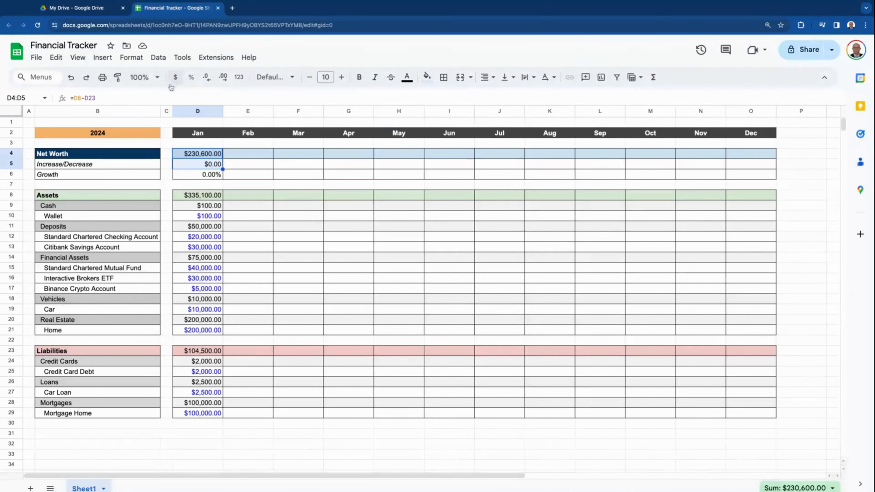
click(206, 77)
click(206, 77)
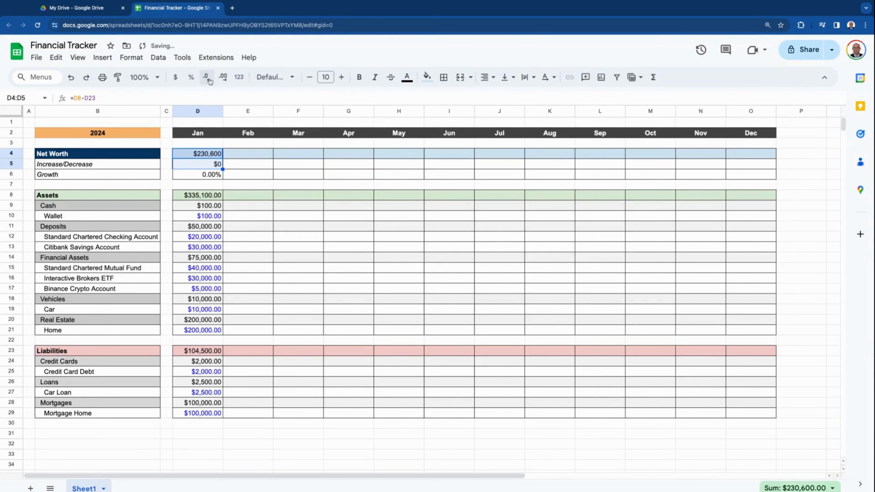
Remove the decimal places from the January Assets amounts in D8:D21 and the Liabilities amounts in D23:D29.
click(215, 196)
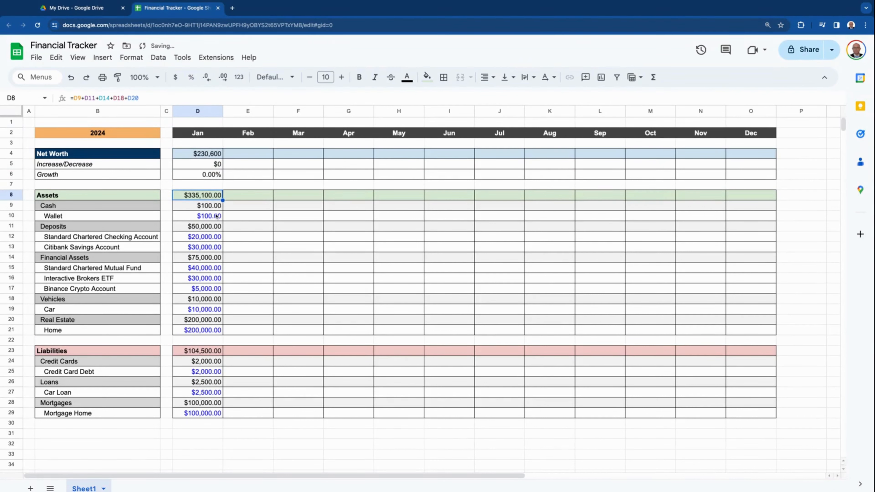
shift+click(208, 327)
click(206, 77)
click(207, 77)
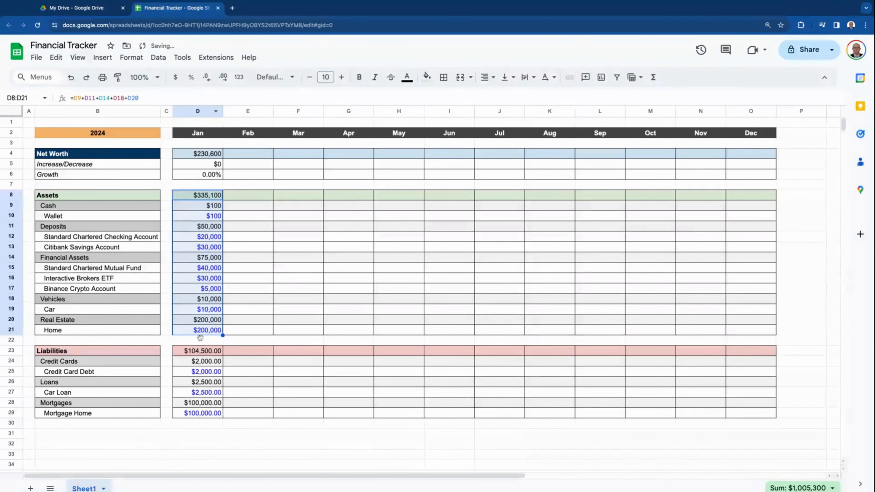
click(205, 350)
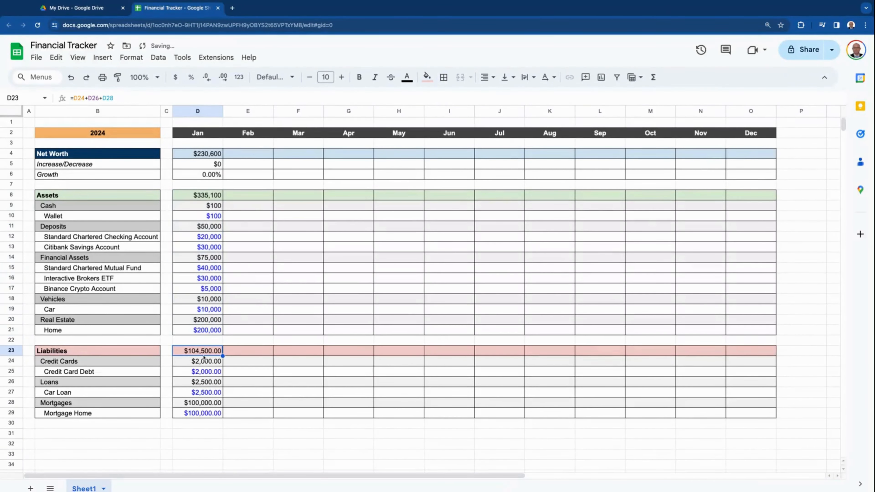
shift+click(214, 417)
click(210, 78)
click(211, 78)
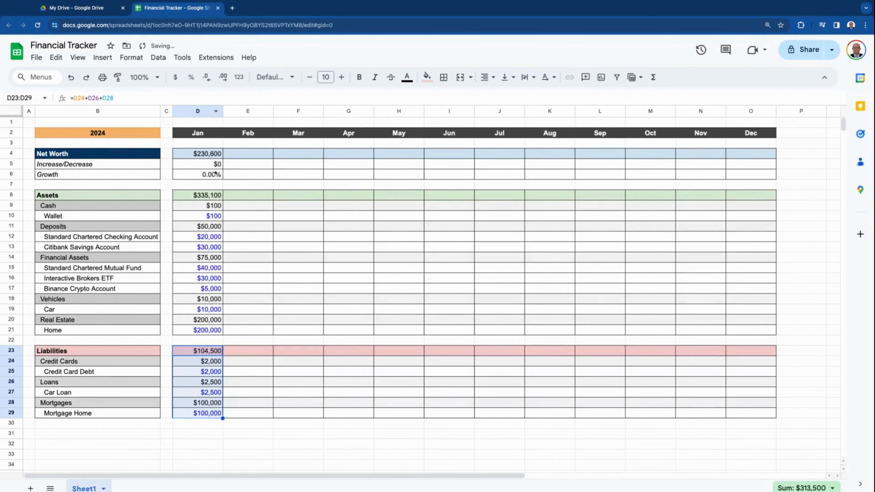
Enter February amounts: Wallet 80, Standard Chartered Checking 25000, Citibank Savings 32000, Mutual Fund 40500, Interactive Brokers ETF 31000 and Binance Crypto 5500.
click(249, 227)
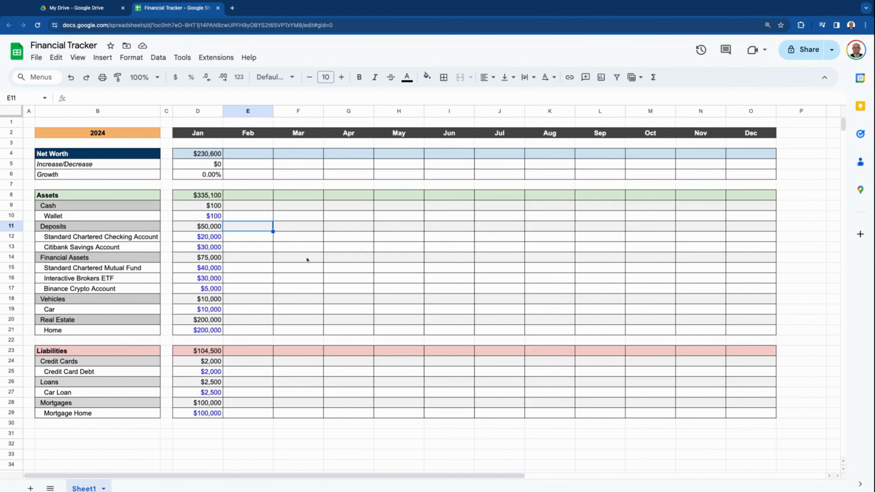
key(Up)
text(80)
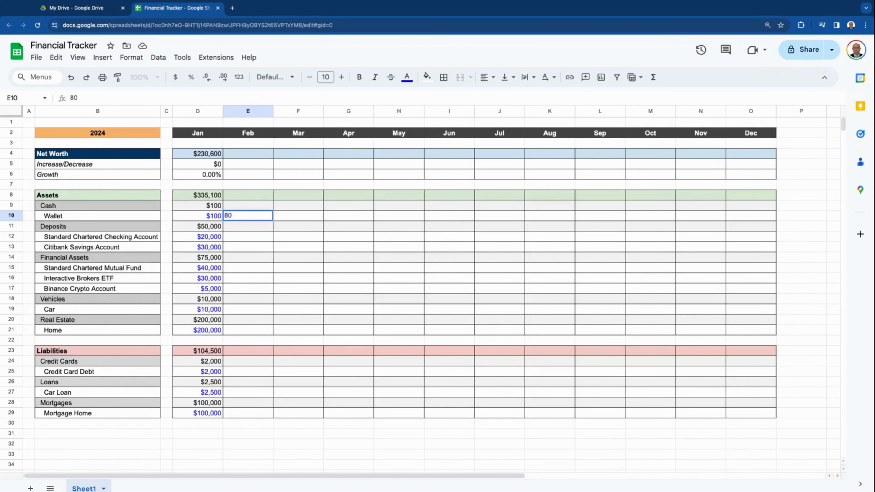
key(Down)
key(Down)
text(25000)
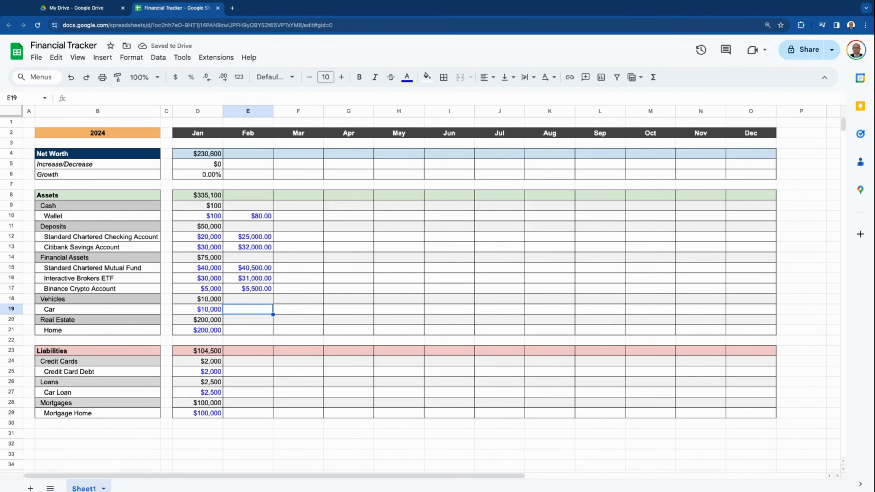
Enter the February amounts for Car as 10000 and Home as 200000.
text(10000)
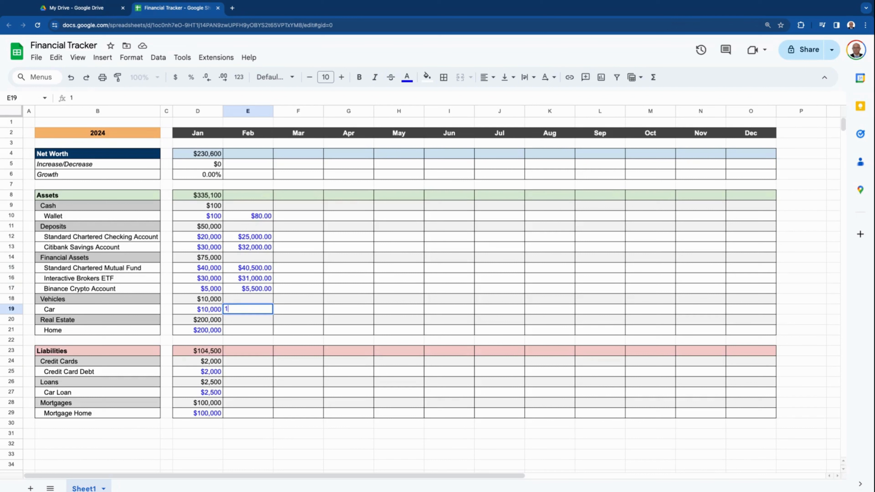
key(Down)
key(Down)
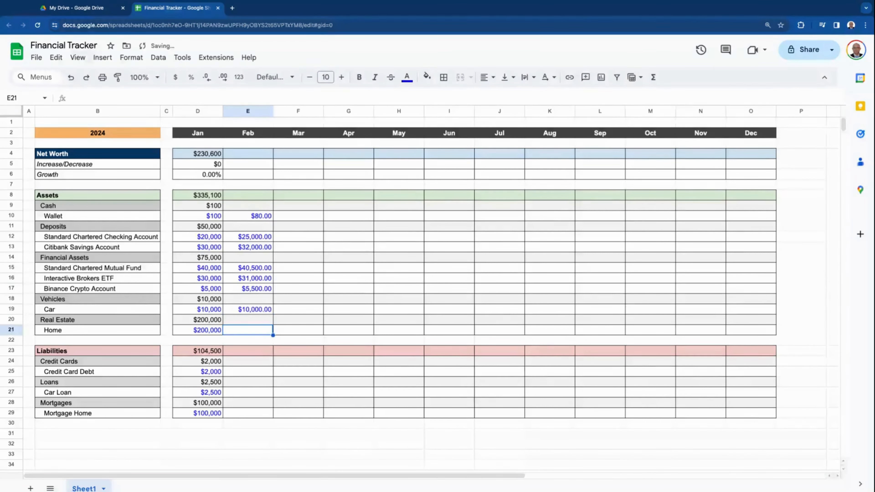
text(200000)
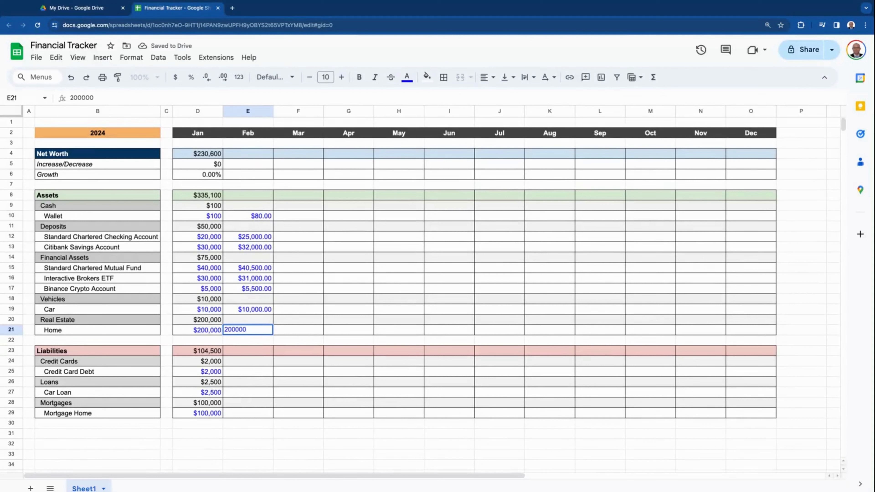
key(Return)
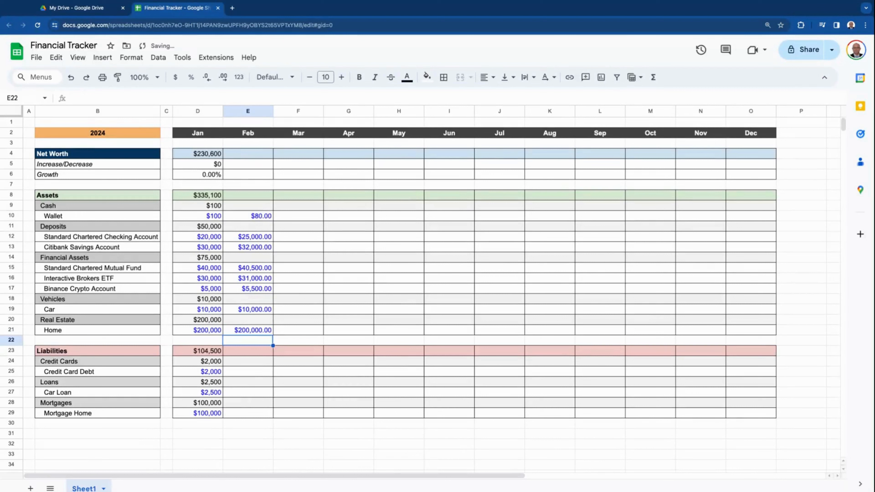
Enter the February liabilities: Credit Card Debt 500, Car Loan 2000 and Mortgage Home 96000.
key(Down)
key(Down)
key(Down)
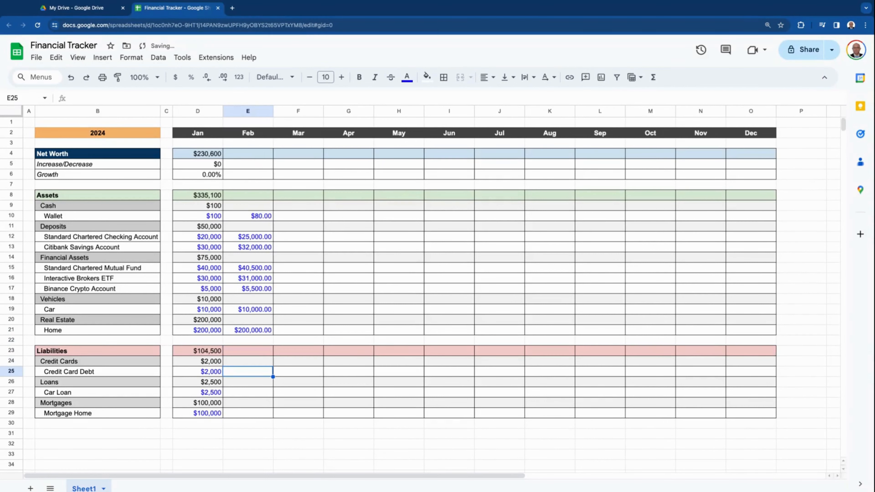
text(96000)
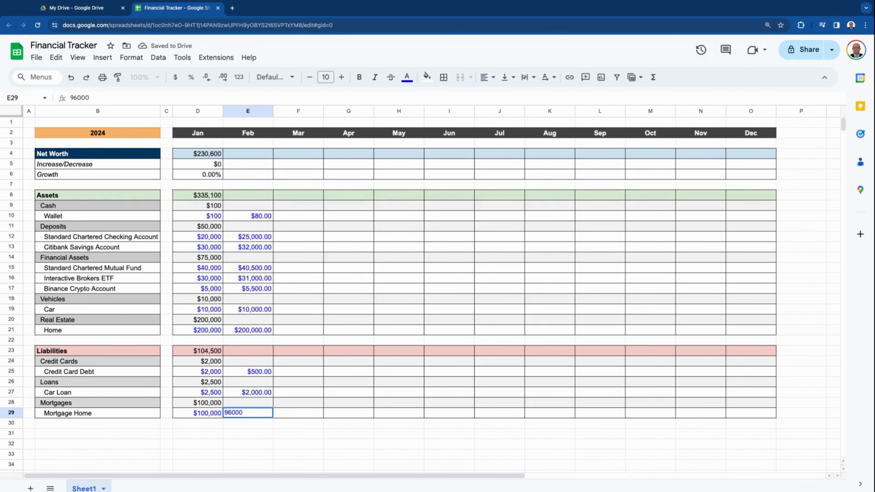
key(Tab)
Copy the January formulas for Mortgages, Loans, Credit Cards and total Liabilities across into February.
click(209, 403)
drag(223, 408, 272, 407)
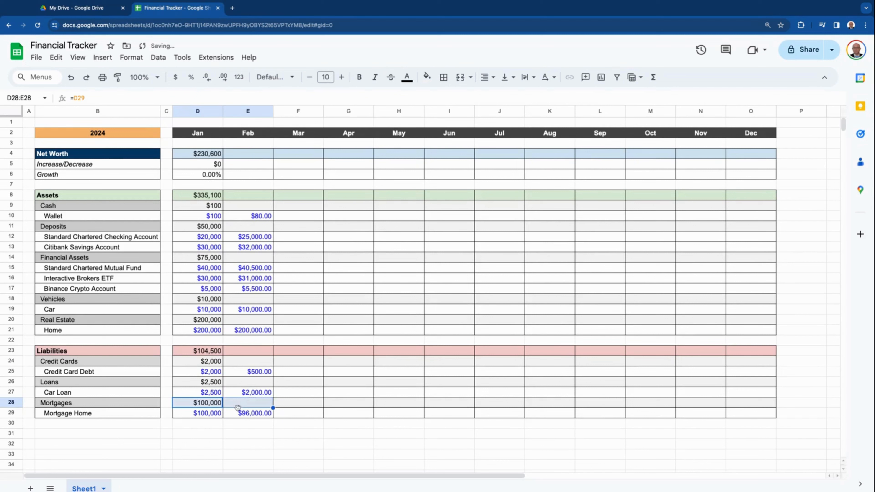
click(216, 383)
drag(223, 387, 267, 387)
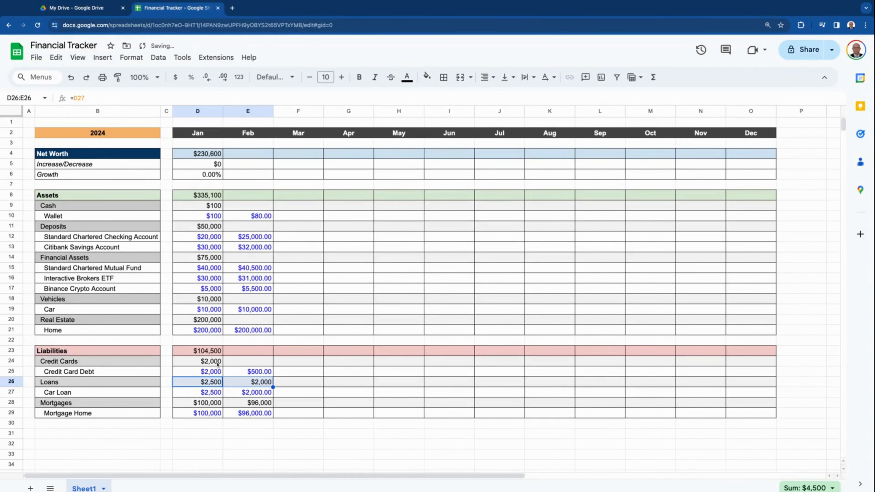
drag(214, 352, 273, 366)
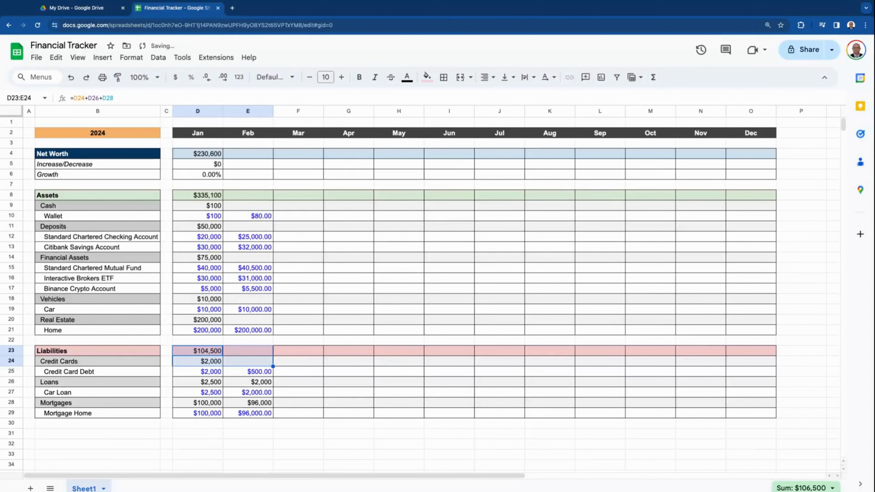
click(280, 374)
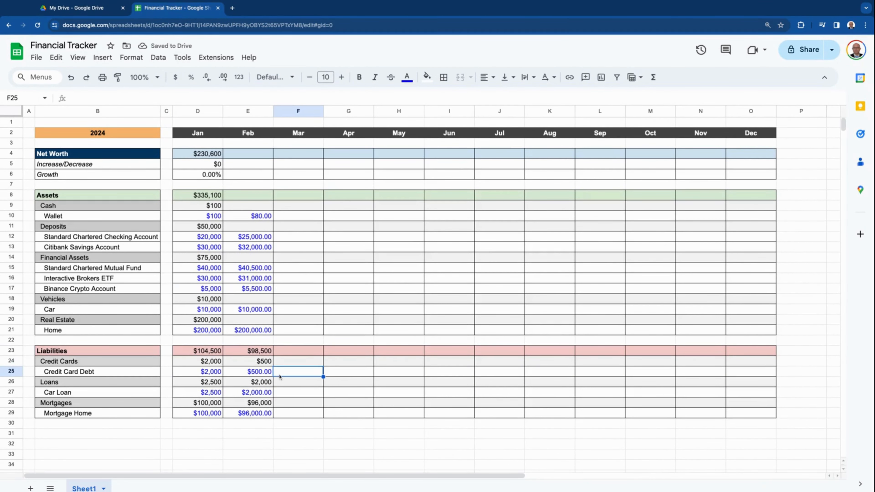
Copy the January formulas for Real Estate, Vehicles, Financial Assets, Deposits, Cash and total Assets across into February.
click(207, 320)
drag(222, 324, 265, 325)
click(207, 298)
drag(223, 304, 265, 305)
click(207, 257)
drag(222, 263, 265, 263)
click(207, 227)
drag(223, 232, 265, 232)
drag(207, 195, 267, 211)
click(307, 224)
Copy the January Net Worth formula from D4 into the February cell E4.
click(207, 154)
drag(223, 159, 265, 159)
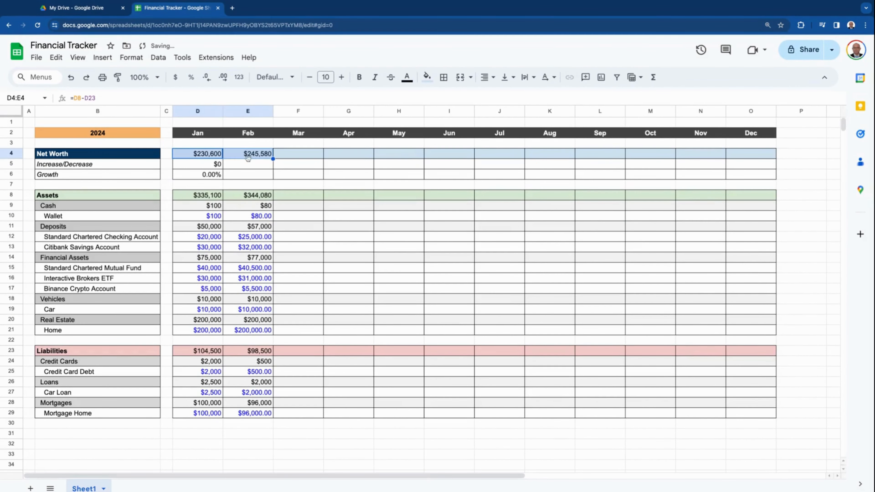
click(286, 174)
Calculate the February Increase/Decrease in E5 with the formula =E4-D4.
click(245, 155)
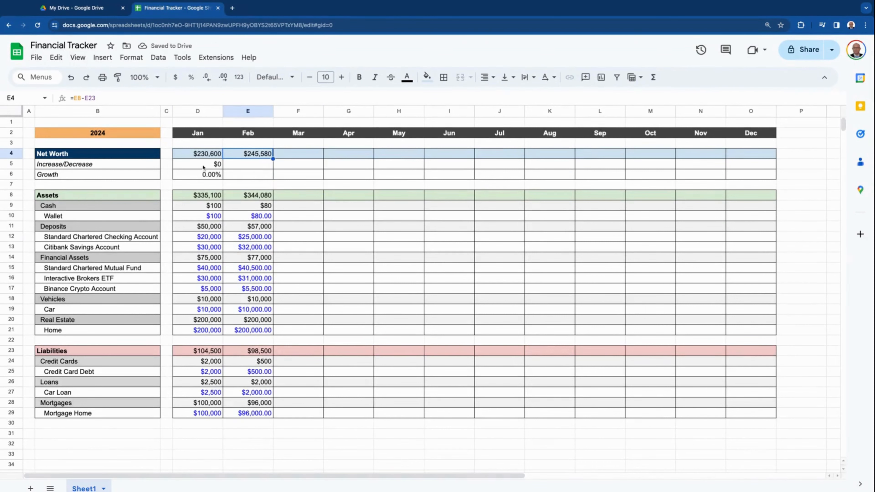
click(204, 155)
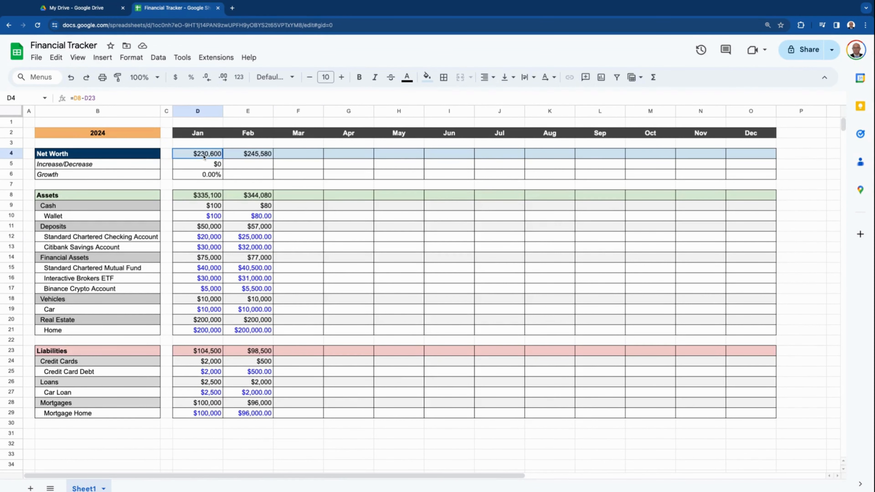
click(245, 156)
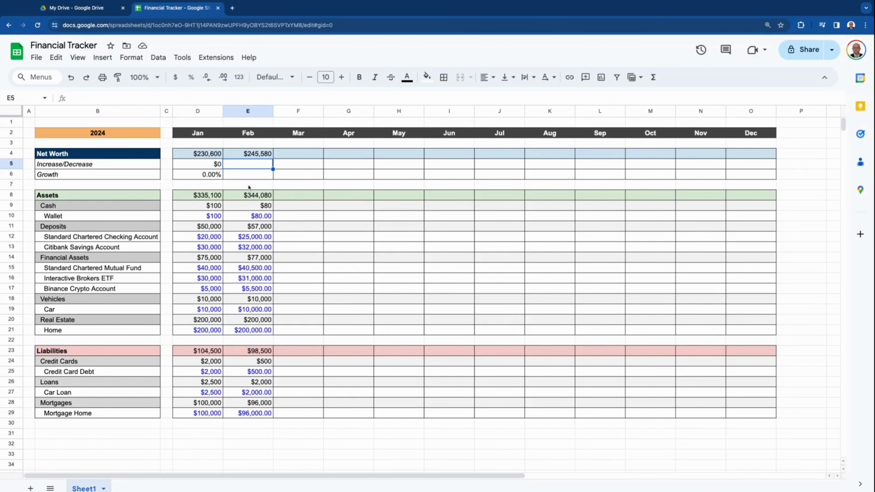
text(=)
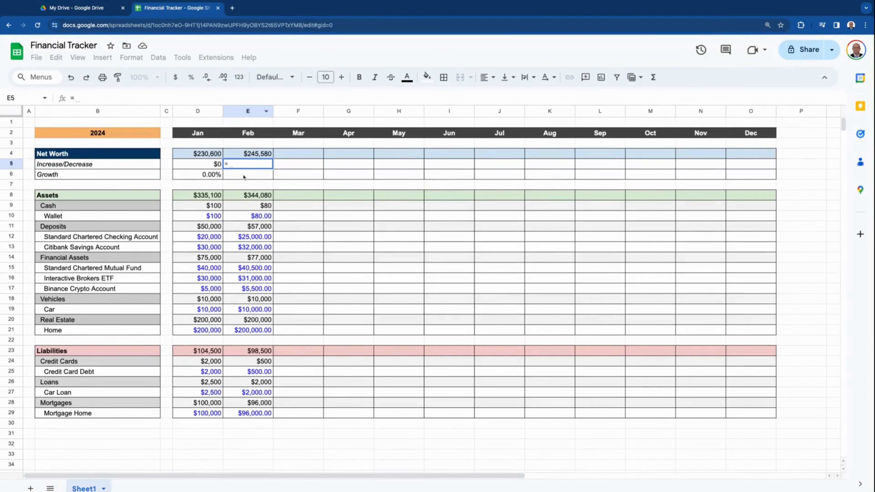
click(248, 156)
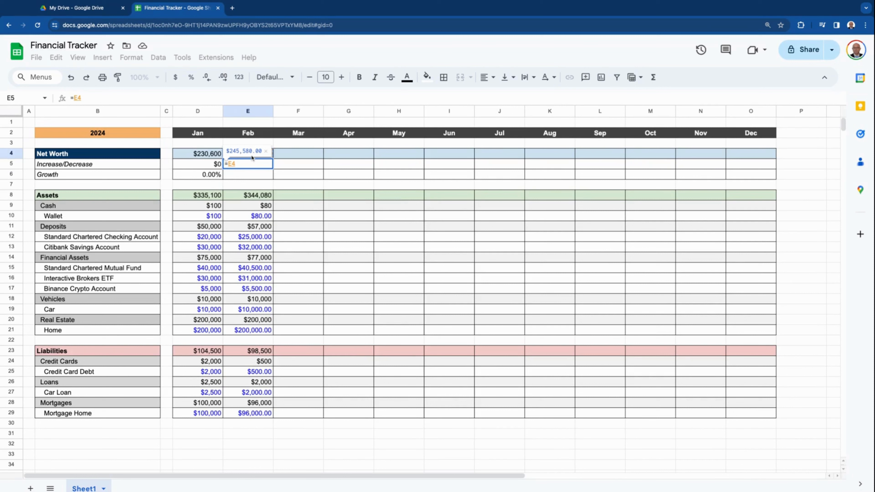
text(-)
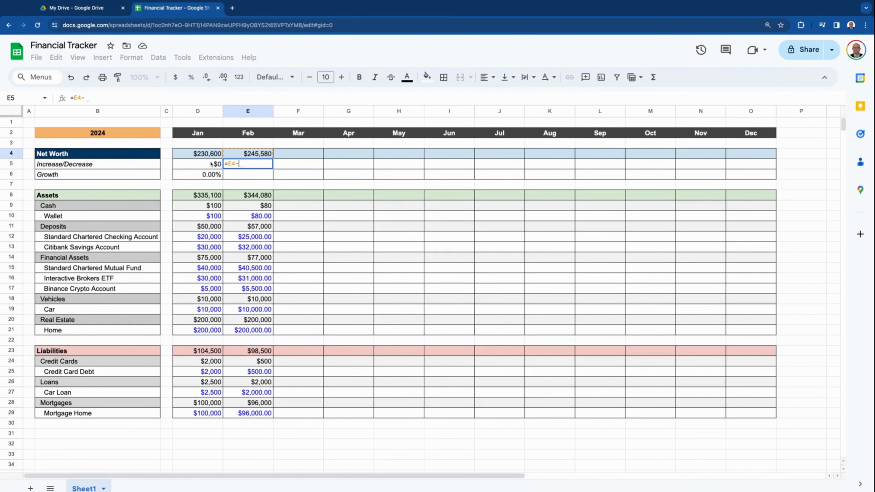
click(208, 154)
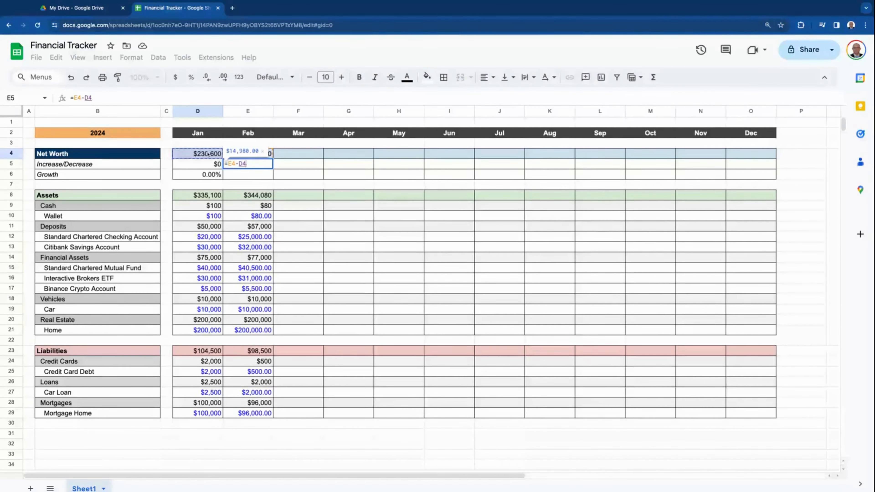
key(Return)
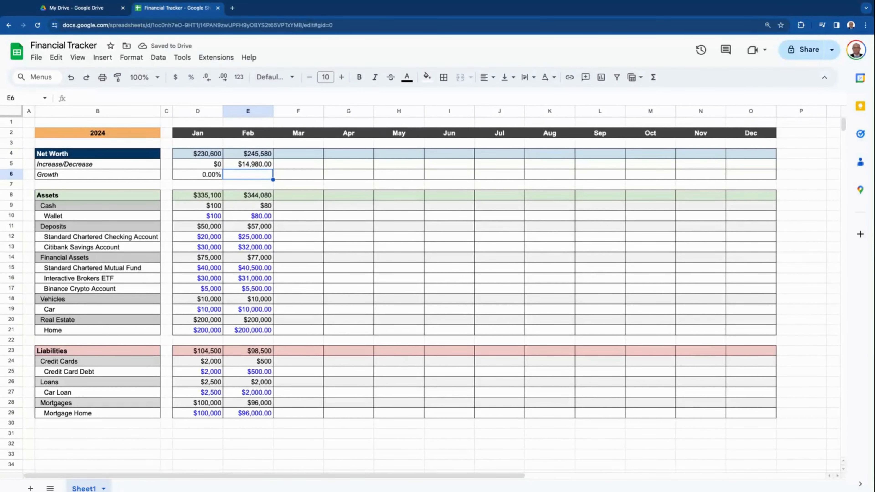
Calculate the February Growth in E6 with the formula =E4/D4/100.
click(124, 175)
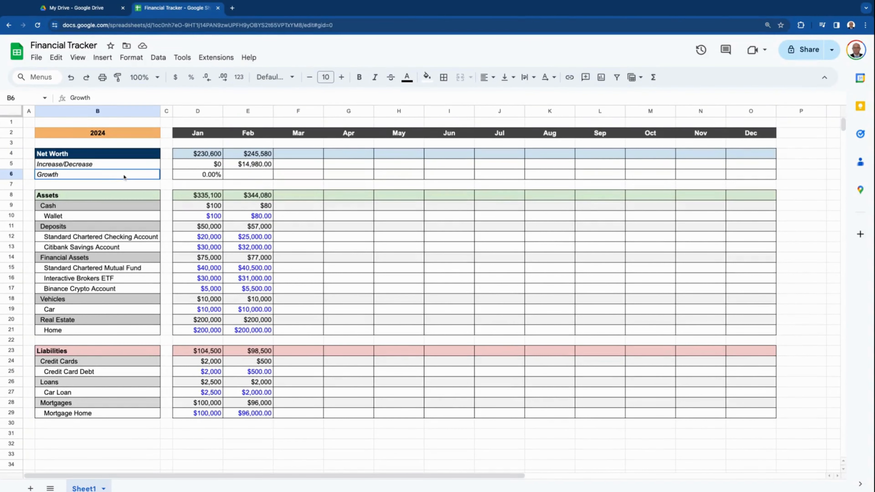
click(271, 173)
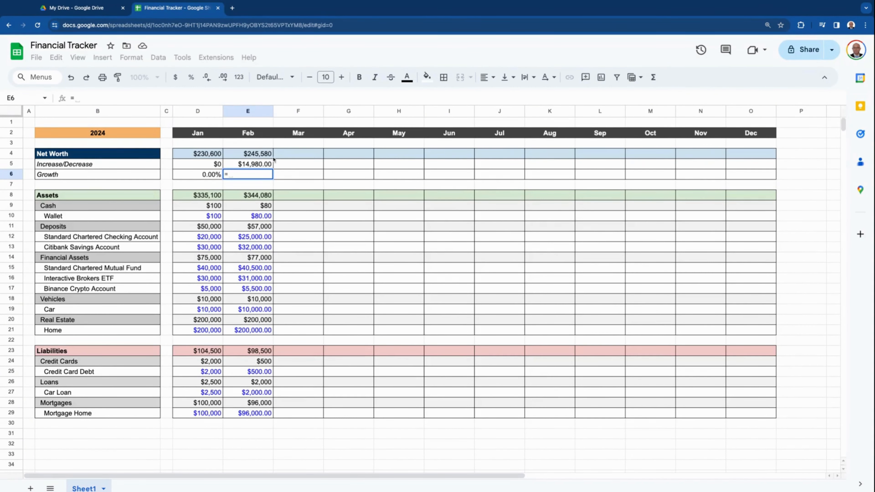
text(=)
click(256, 155)
text(/)
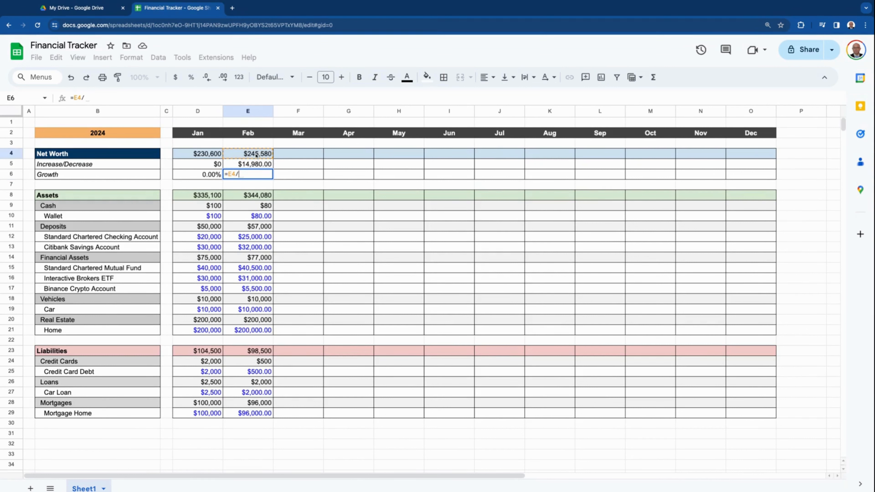
click(206, 155)
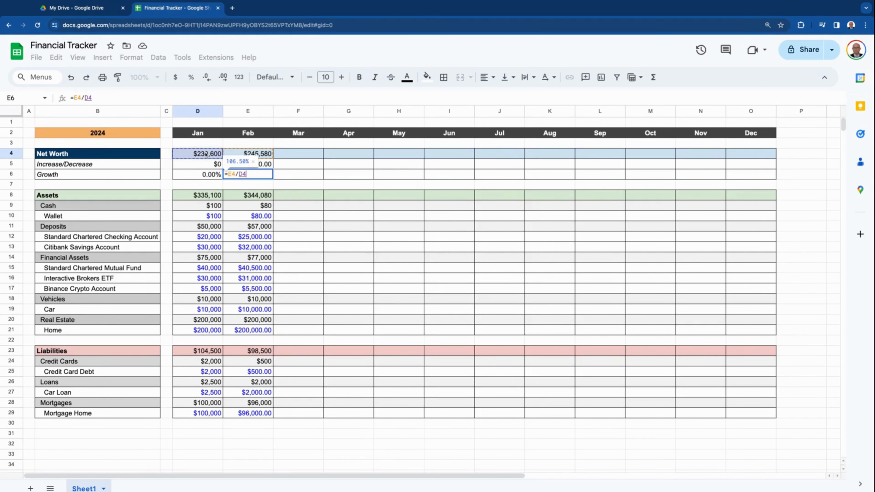
text(/)
text(100)
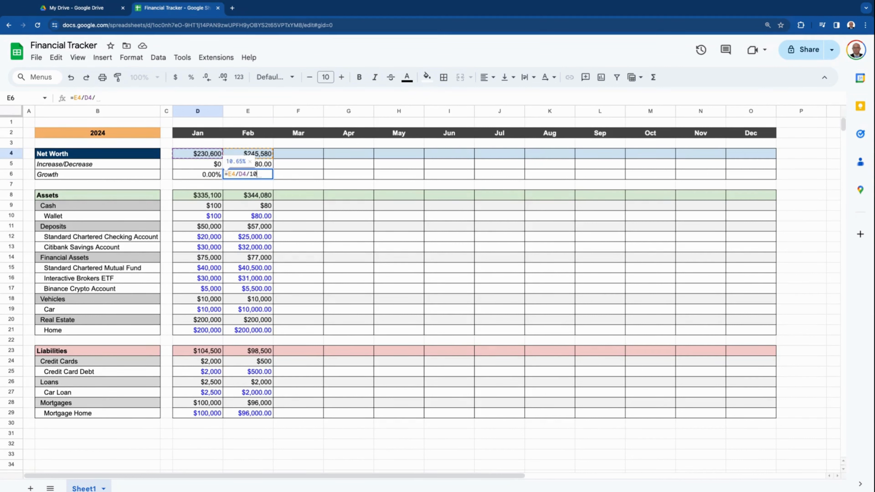
key(Return)
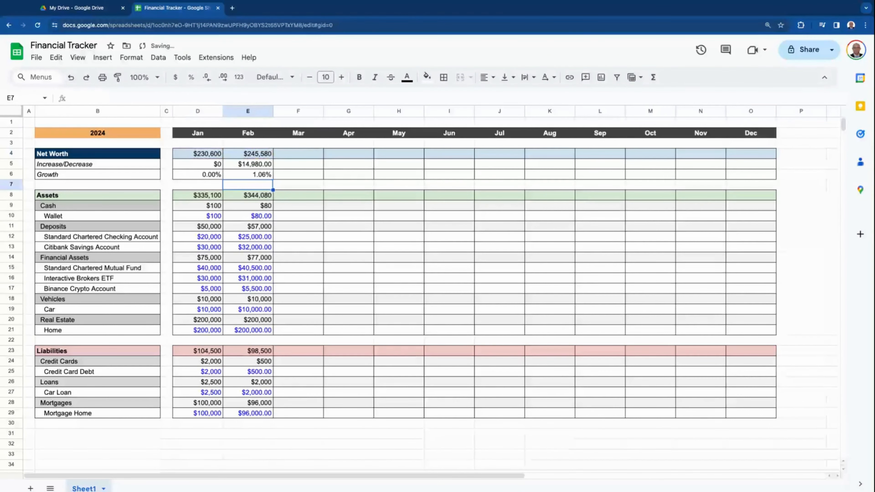
click(248, 174)
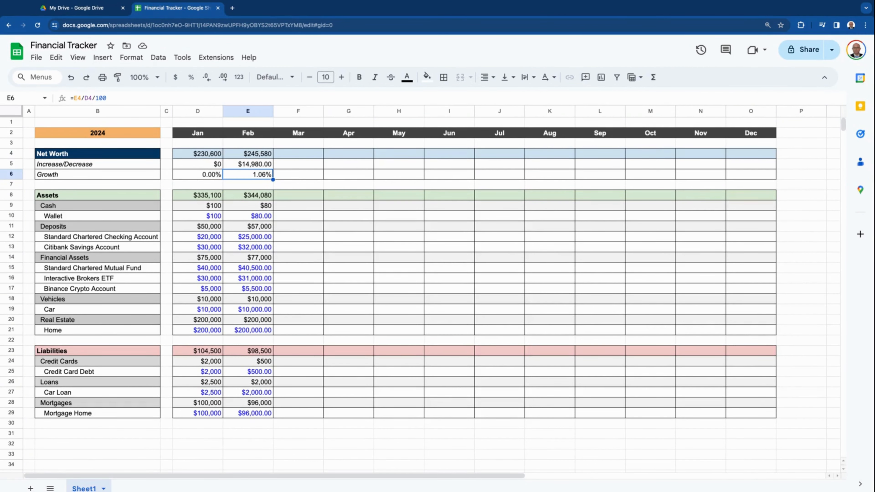
Remove the decimal places from the February Increase/Decrease, asset and liability amounts.
click(207, 77)
click(206, 77)
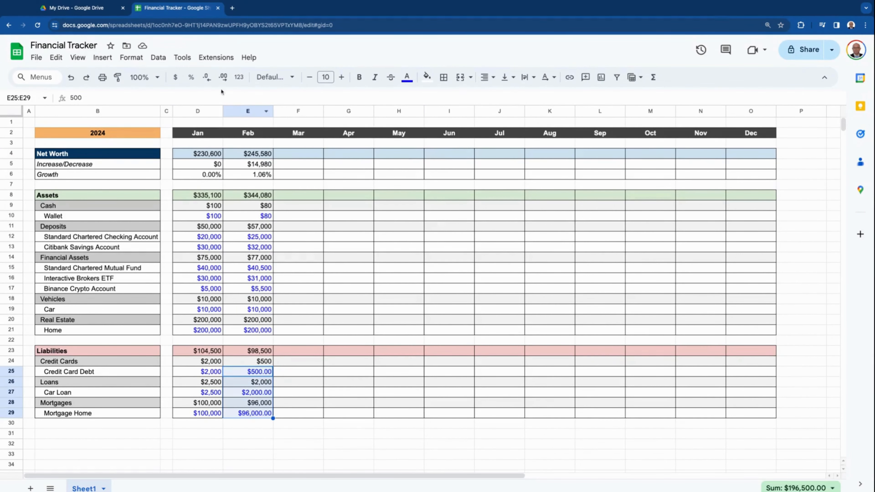
click(206, 77)
click(206, 77)
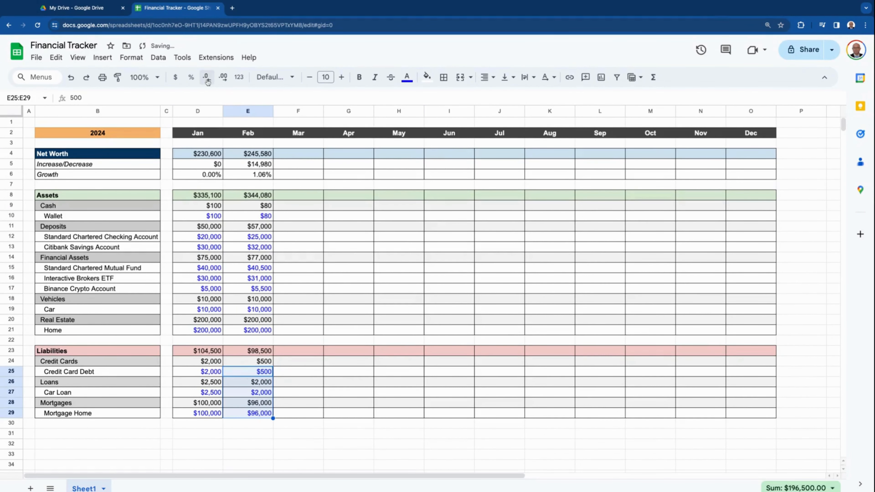
click(298, 298)
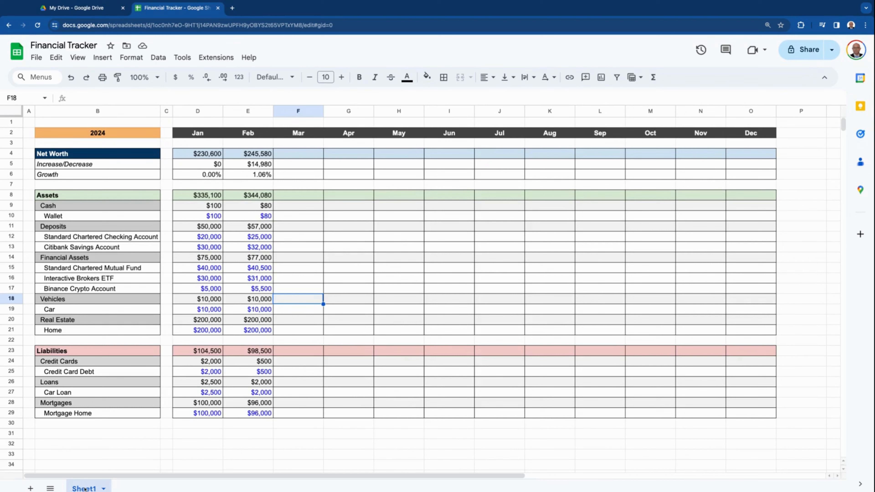
Rename Sheet1 as 2024 and narrow the empty spacer columns C and A slightly.
double_click(86, 488)
text(2024)
click(221, 436)
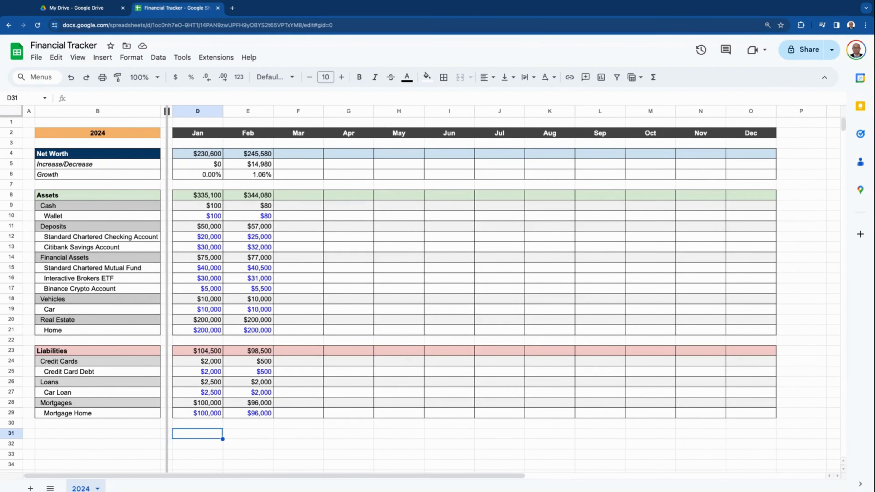
drag(166, 111, 168, 111)
drag(32, 112, 31, 111)
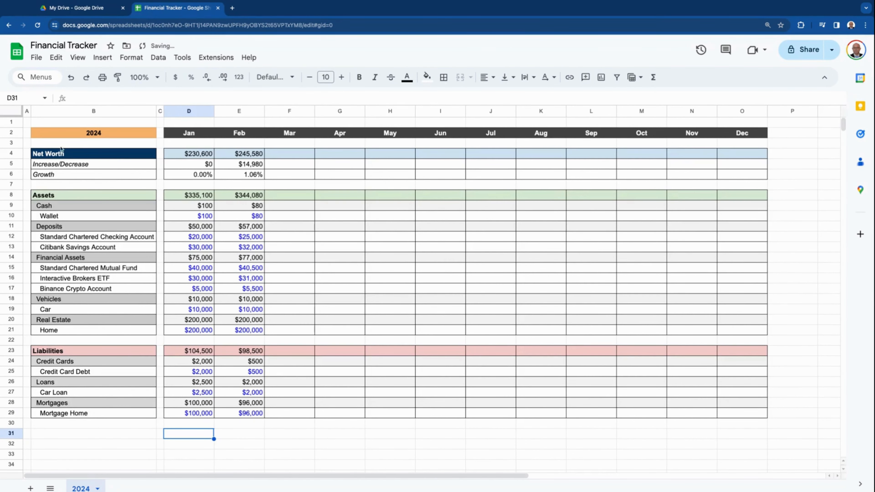
Duplicate the 2024 sheet and change the copy's sheet name and year heading to 2025.
click(97, 488)
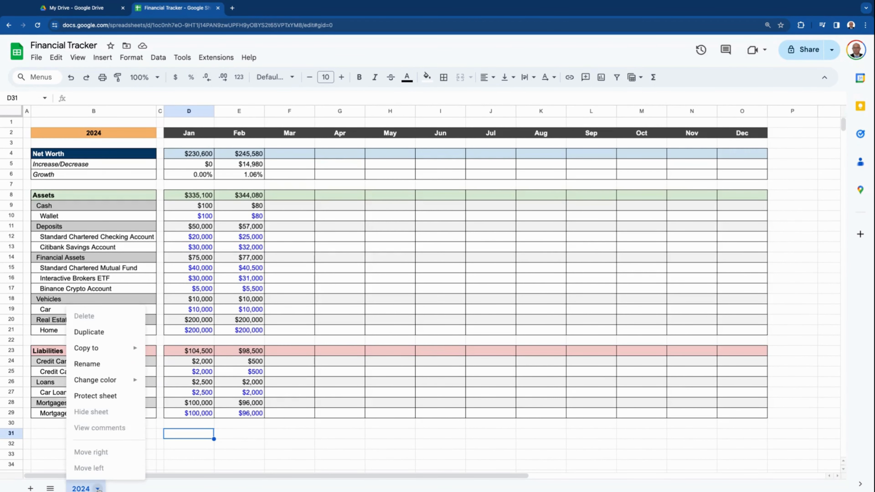
click(108, 332)
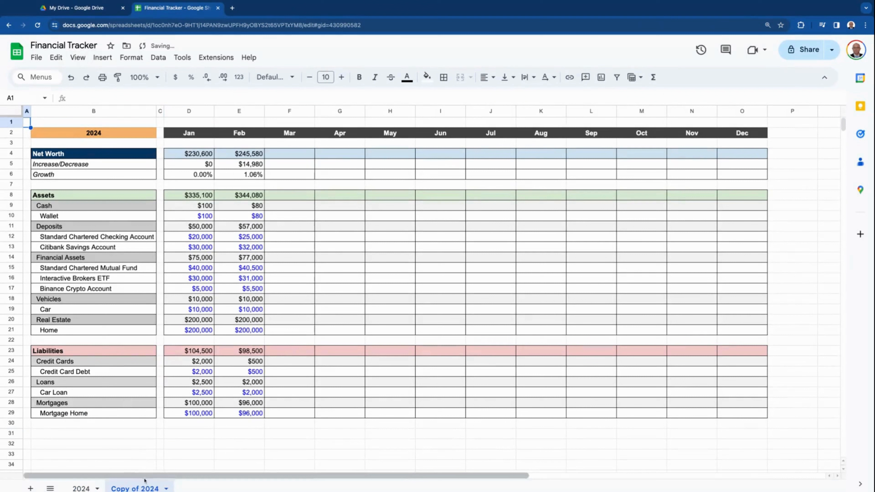
double_click(146, 488)
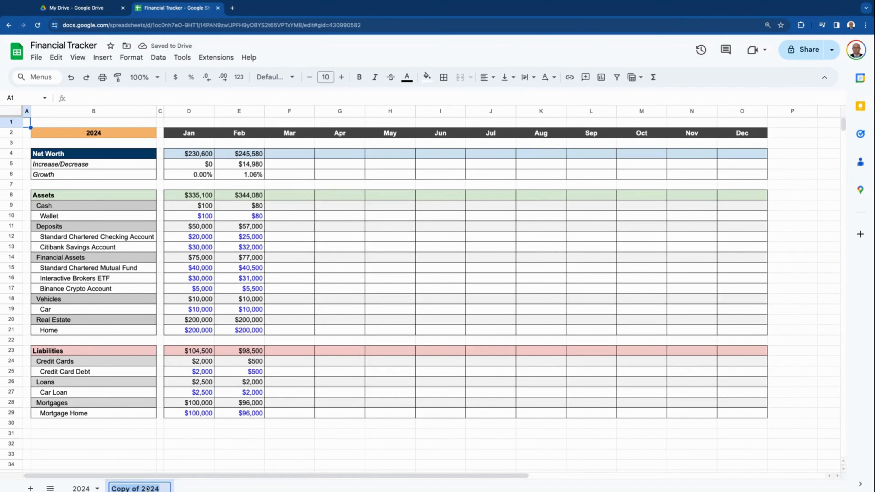
text(2025)
Clear the January and February contents in D4:E29 of the 2025 sheet.
drag(189, 154, 250, 414)
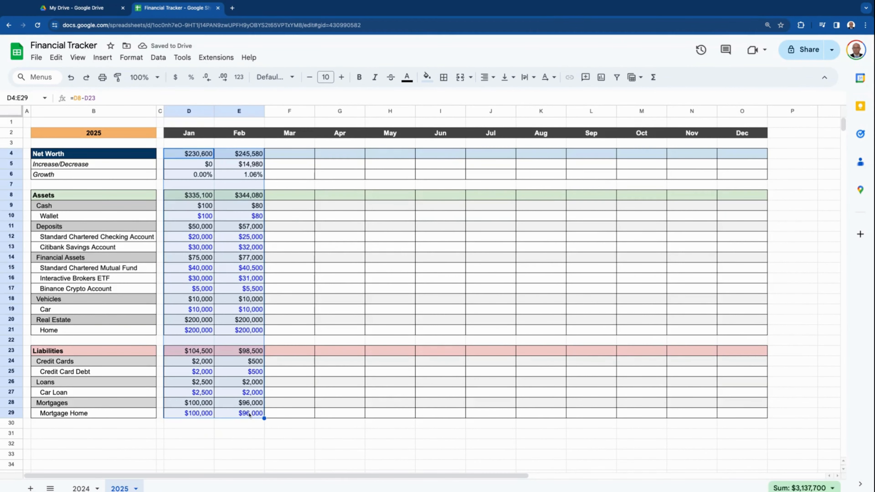
click(239, 433)
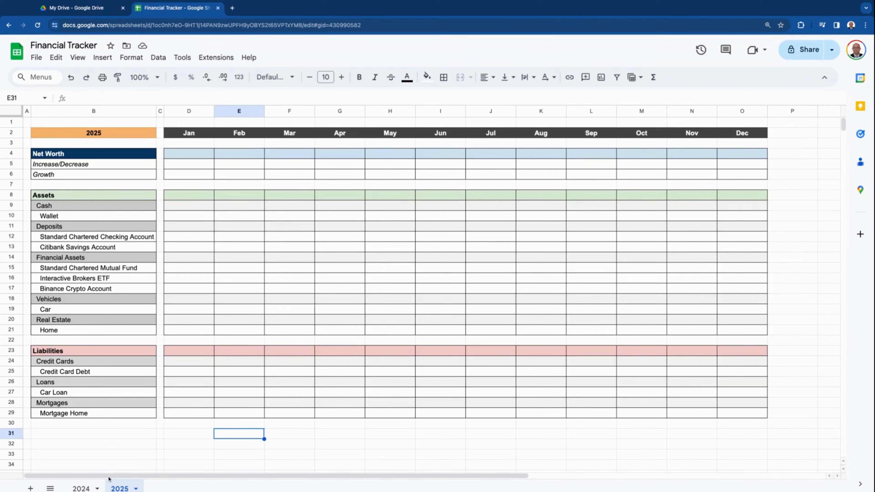
Hide the gridlines on the 2024 sheet.
click(82, 488)
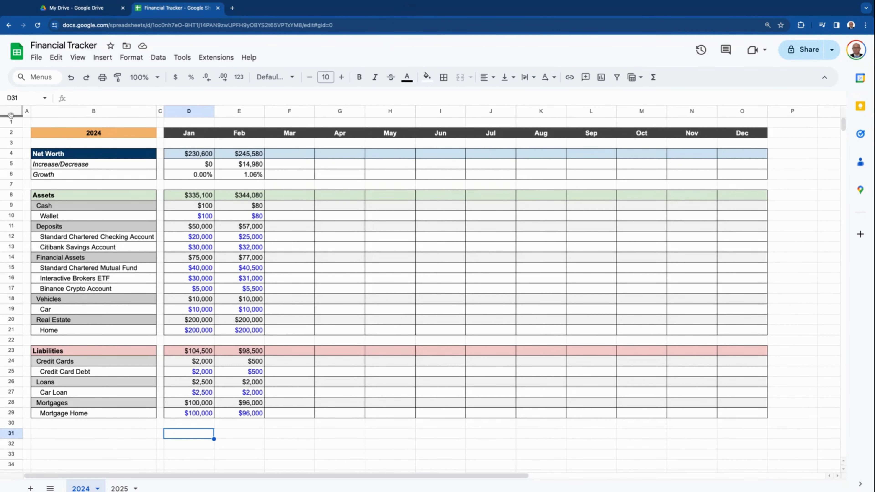
click(78, 57)
mouse_move(83, 73)
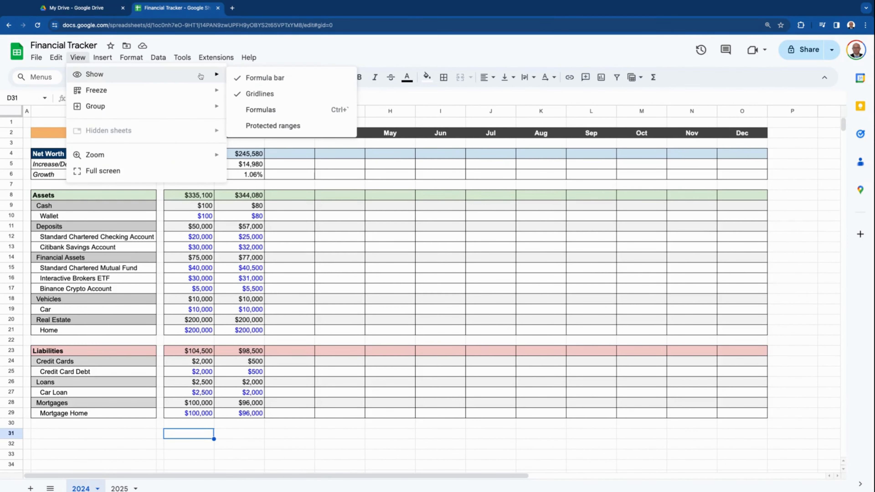
click(259, 94)
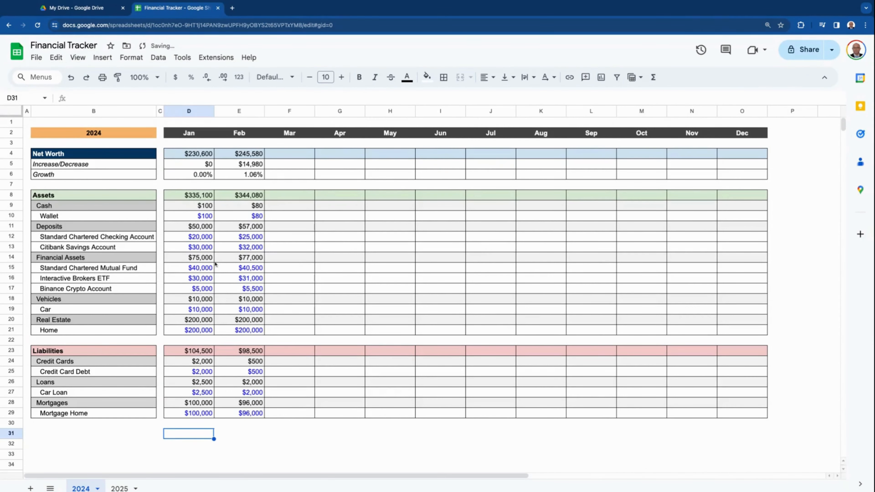